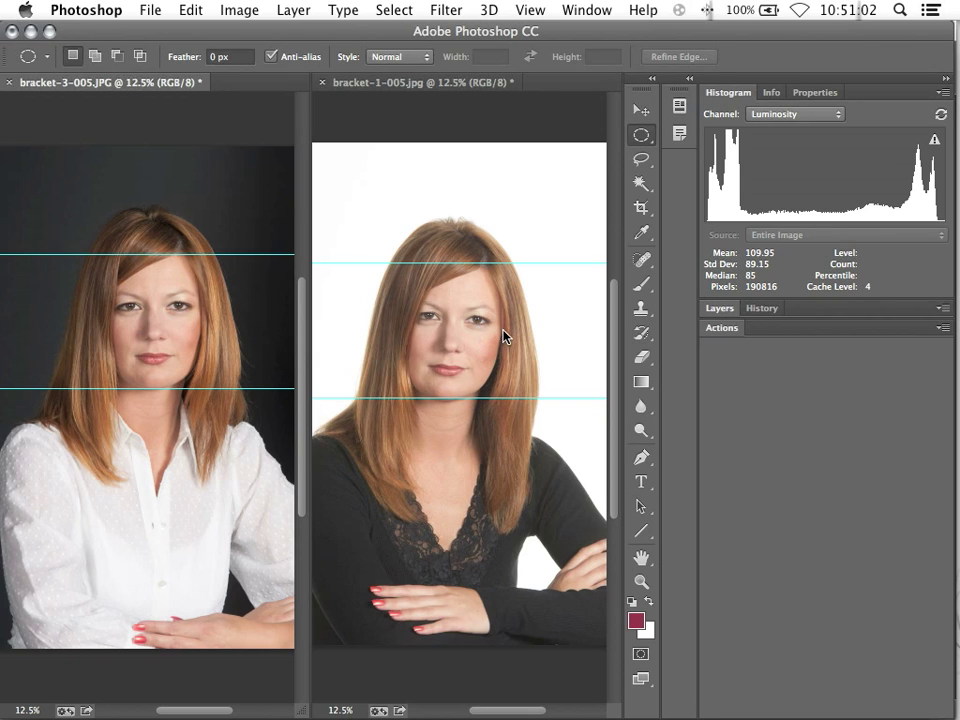
Draw an elliptical marquee selection around the face in bracket-3-005.JPG and another around the face in bracket-1-005.jpg.
drag(614, 320, 610, 323)
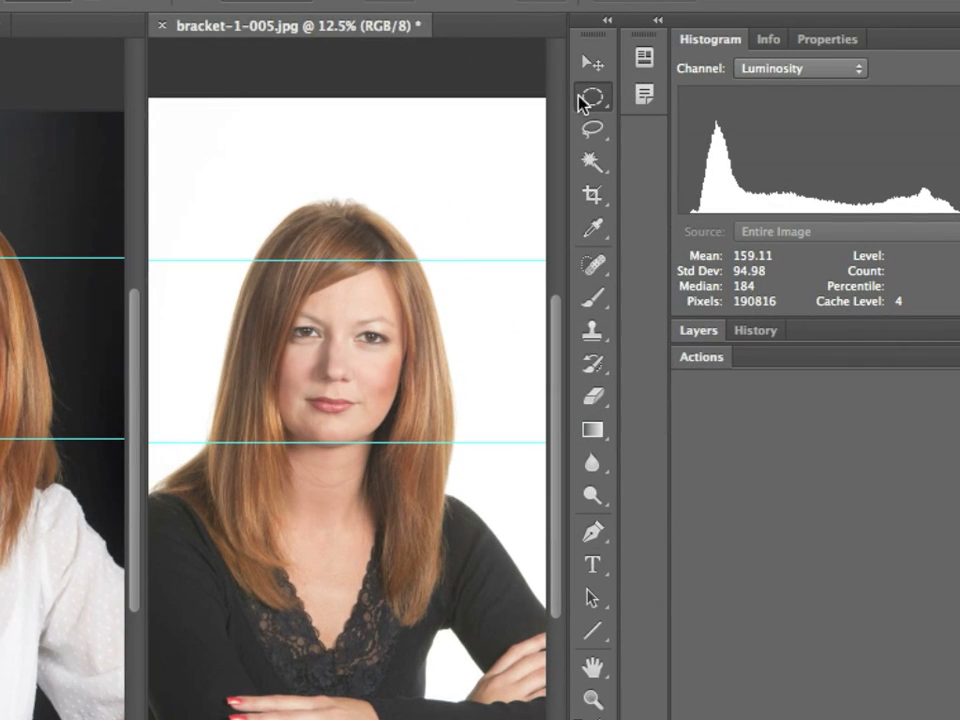
click(580, 100)
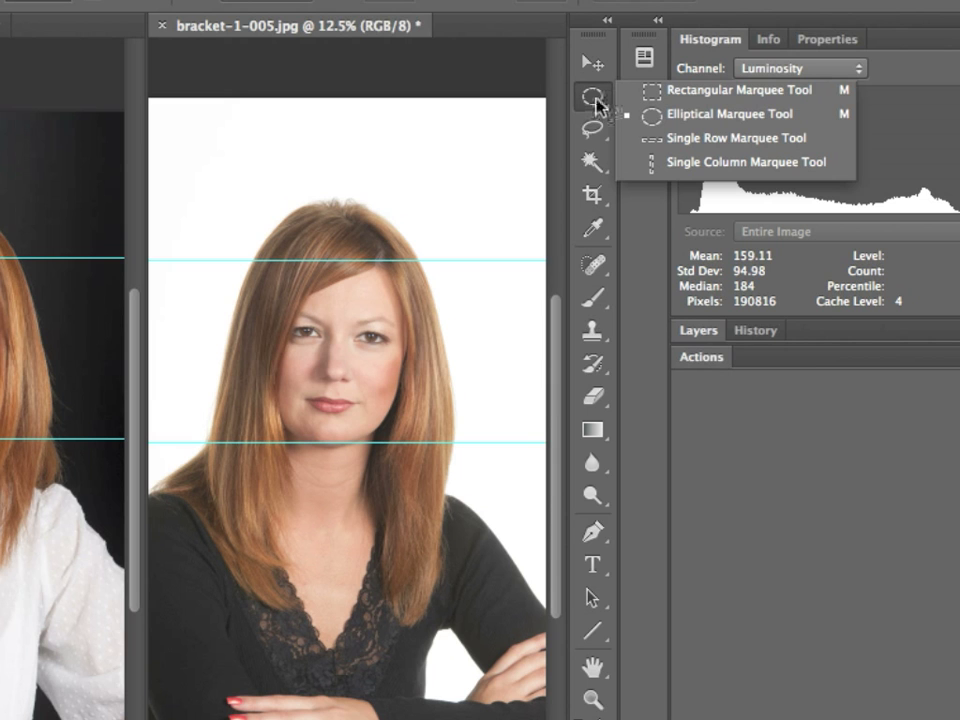
click(598, 101)
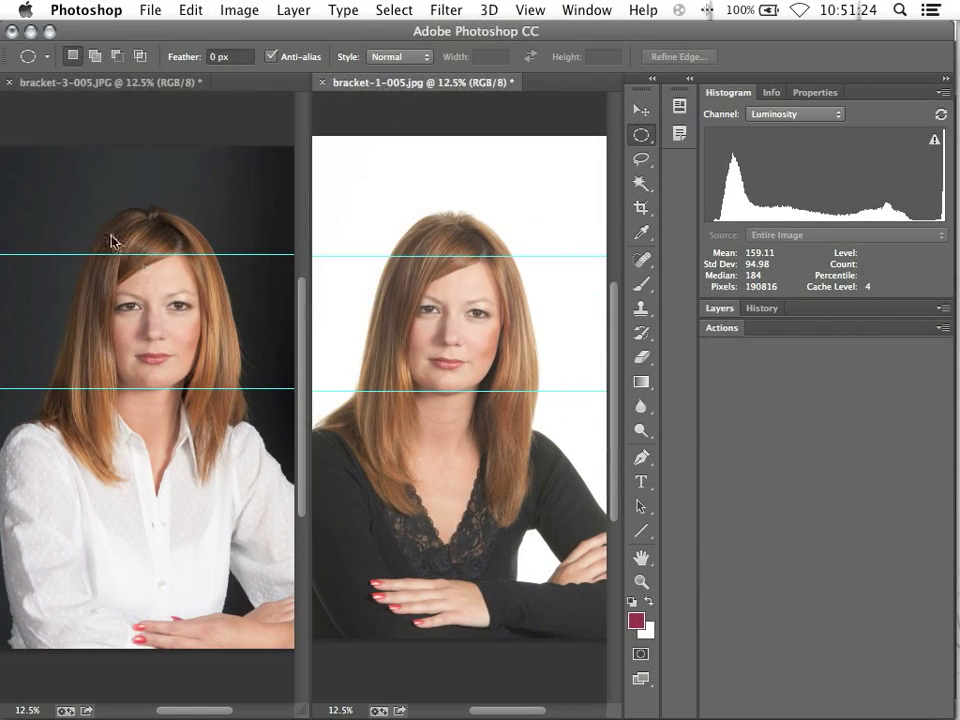
click(157, 285)
drag(116, 238, 194, 390)
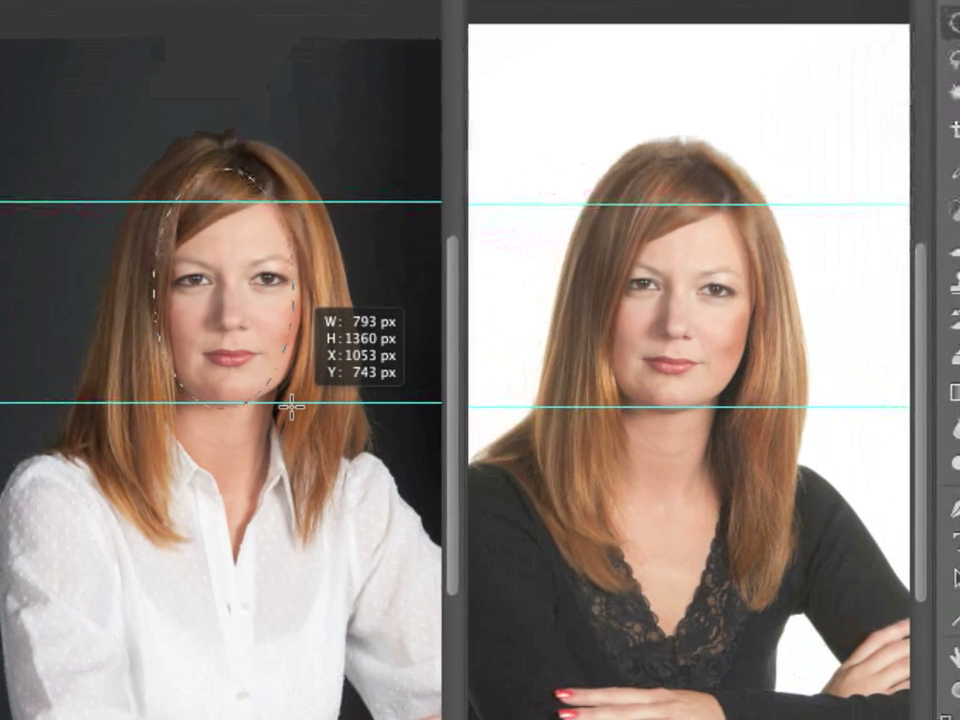
drag(291, 405, 306, 414)
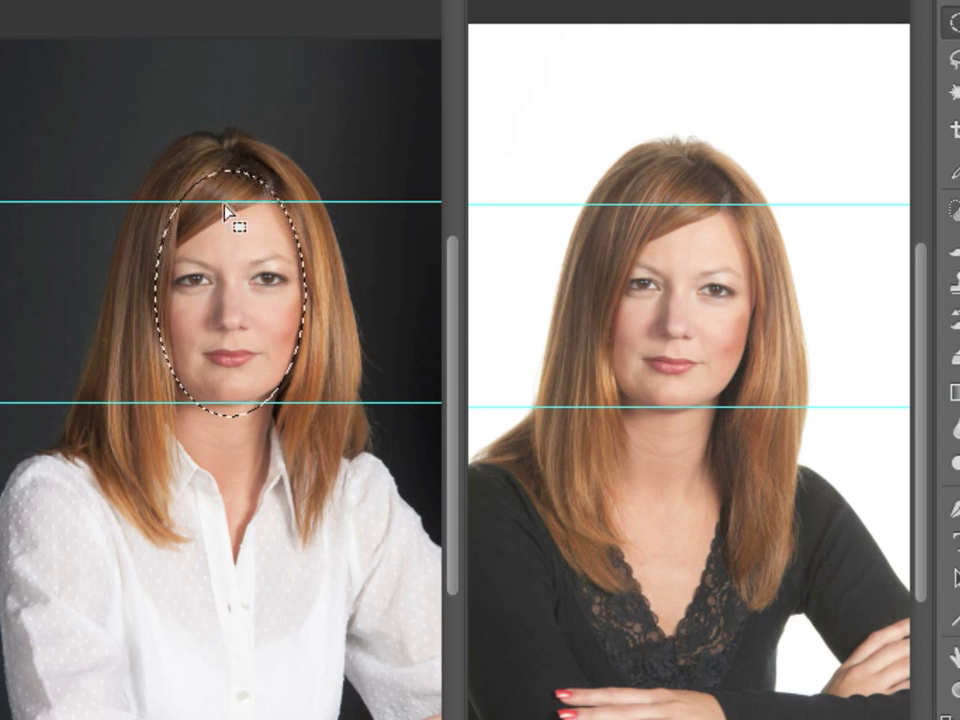
click(641, 207)
drag(641, 207, 754, 424)
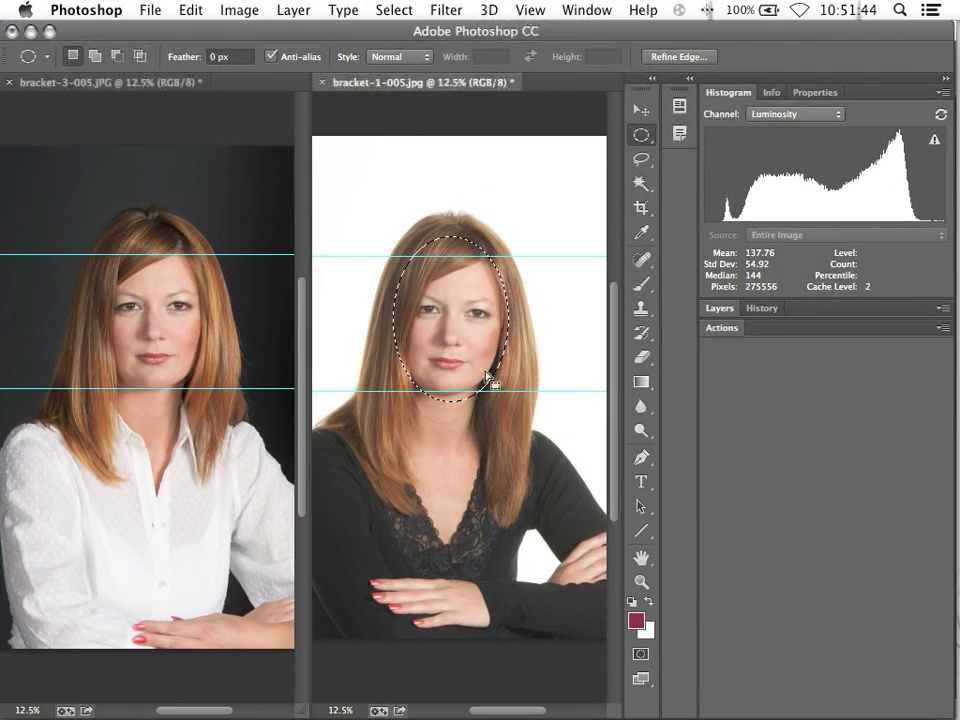
Set the histogram channel to Colors for the selected face in bracket-1-005.jpg, keeping the histogram in Expanded View.
click(815, 115)
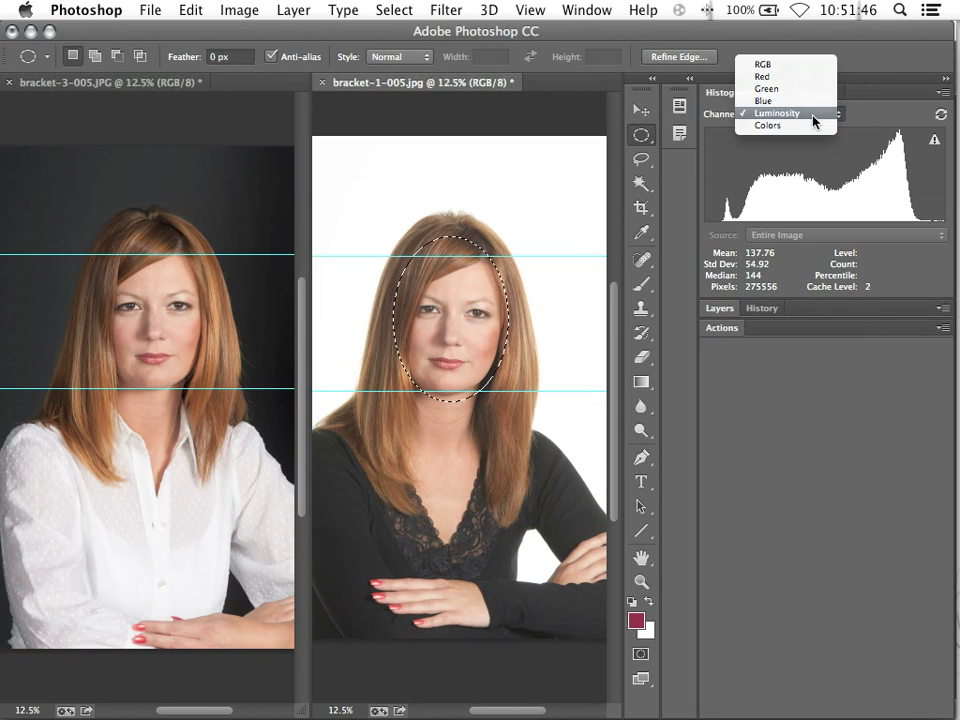
click(816, 127)
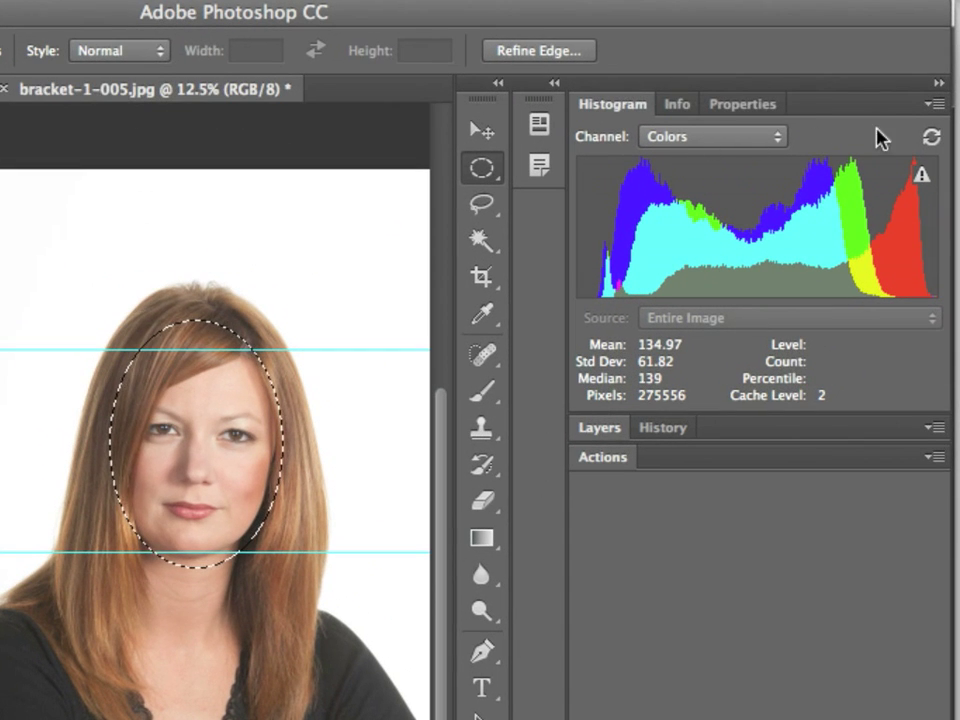
click(765, 138)
click(765, 138)
click(934, 103)
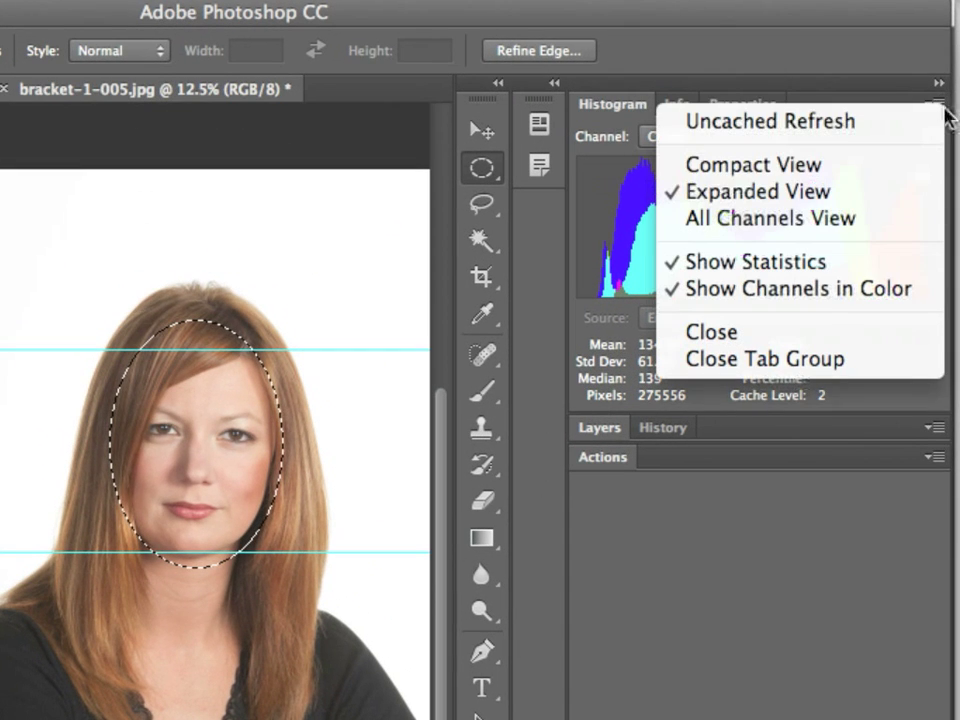
click(823, 193)
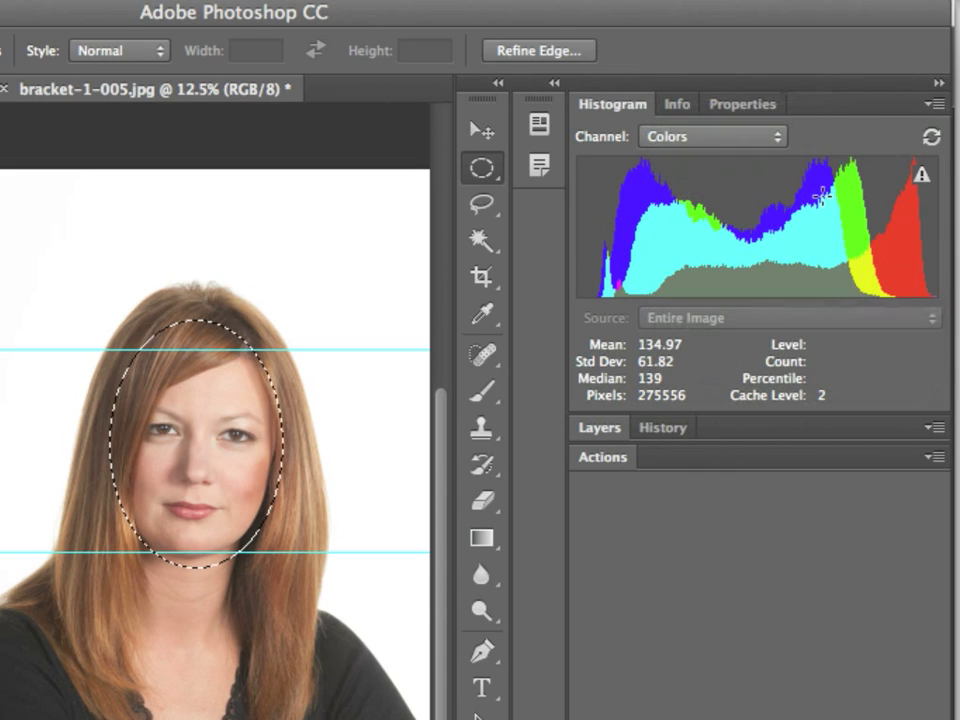
Set the histogram channel back to Luminosity and view the face selection's histogram in each portrait.
click(726, 140)
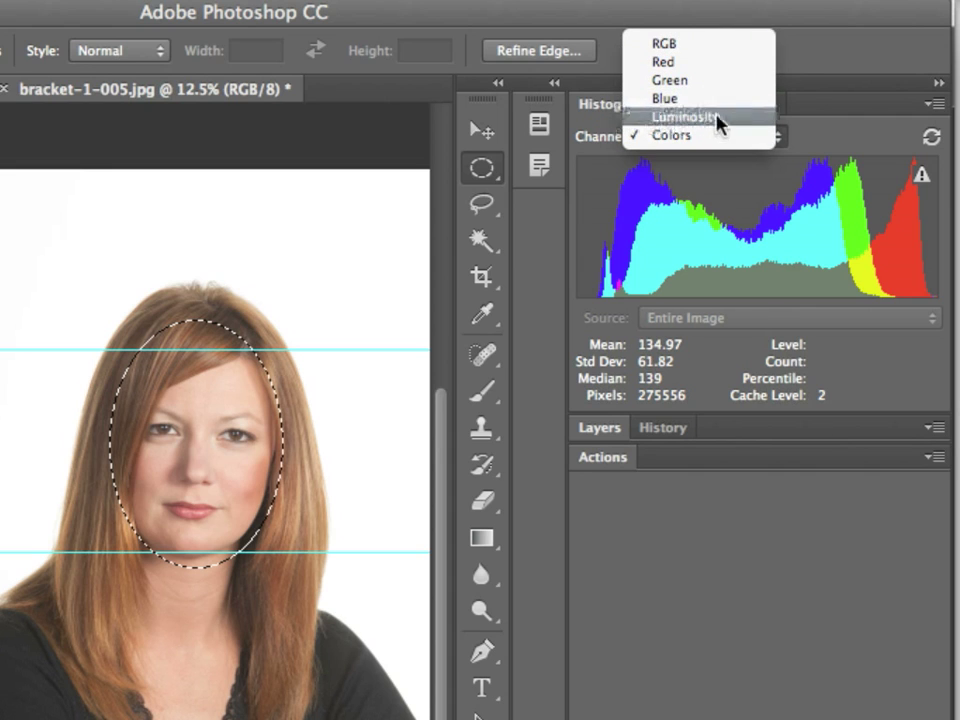
click(720, 117)
mouse_move(834, 231)
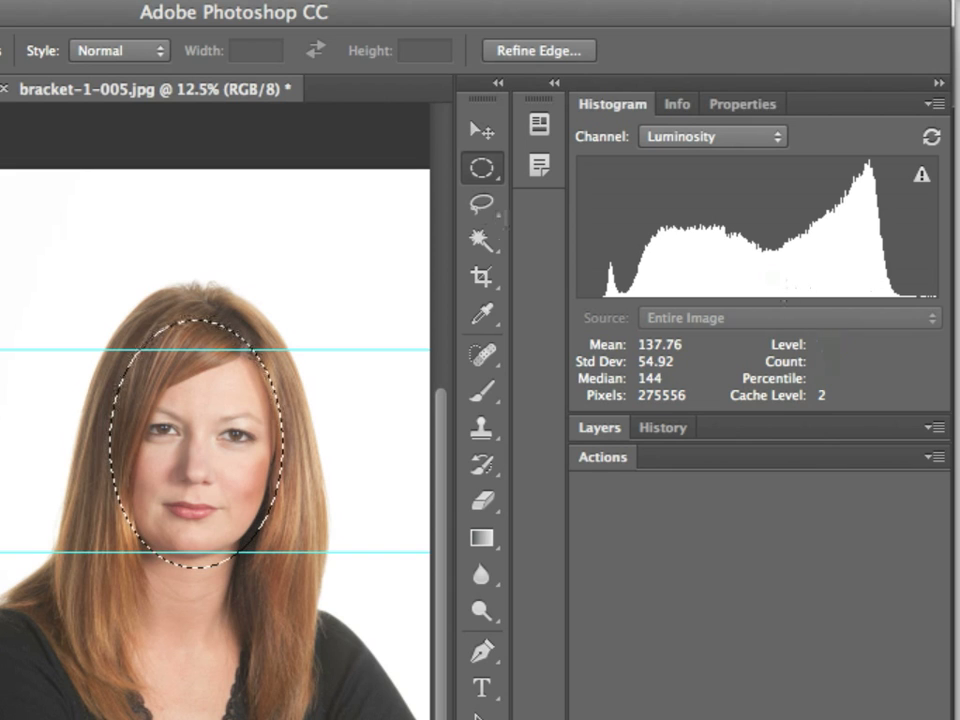
key(ctrl+d)
click(729, 140)
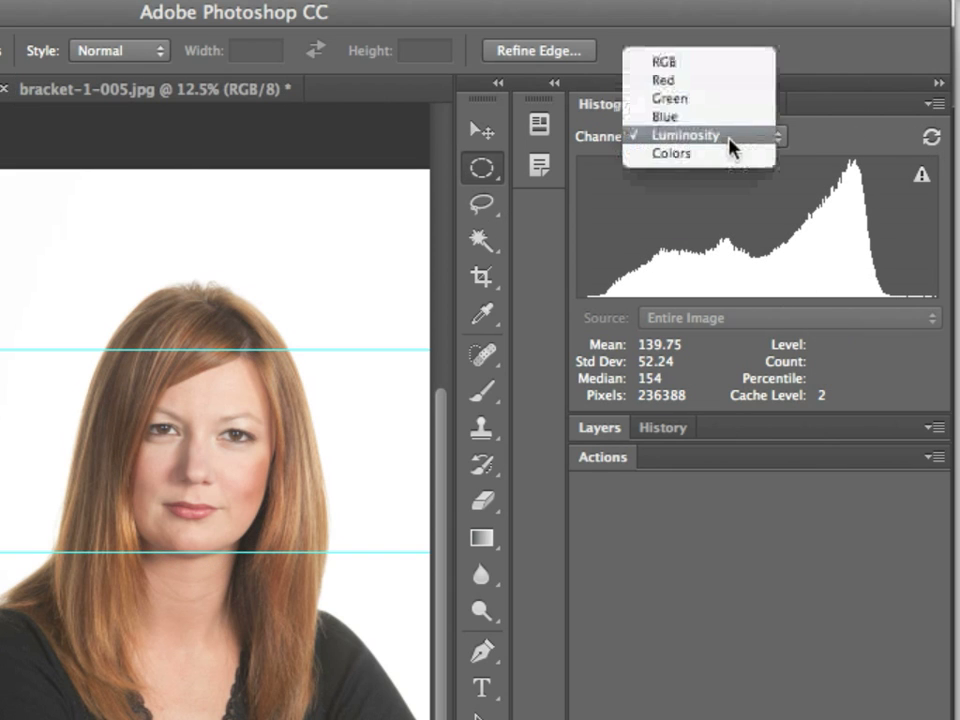
click(729, 140)
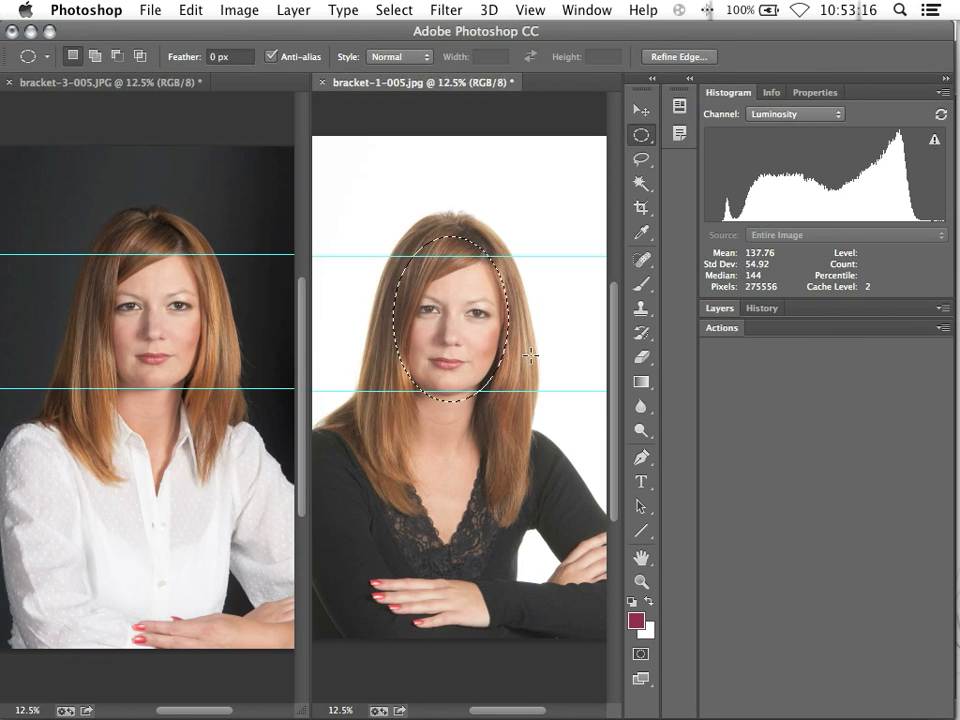
Inspect the face histogram of bracket-1-005.jpg, then deselect the face selections in both portraits.
mouse_move(866, 212)
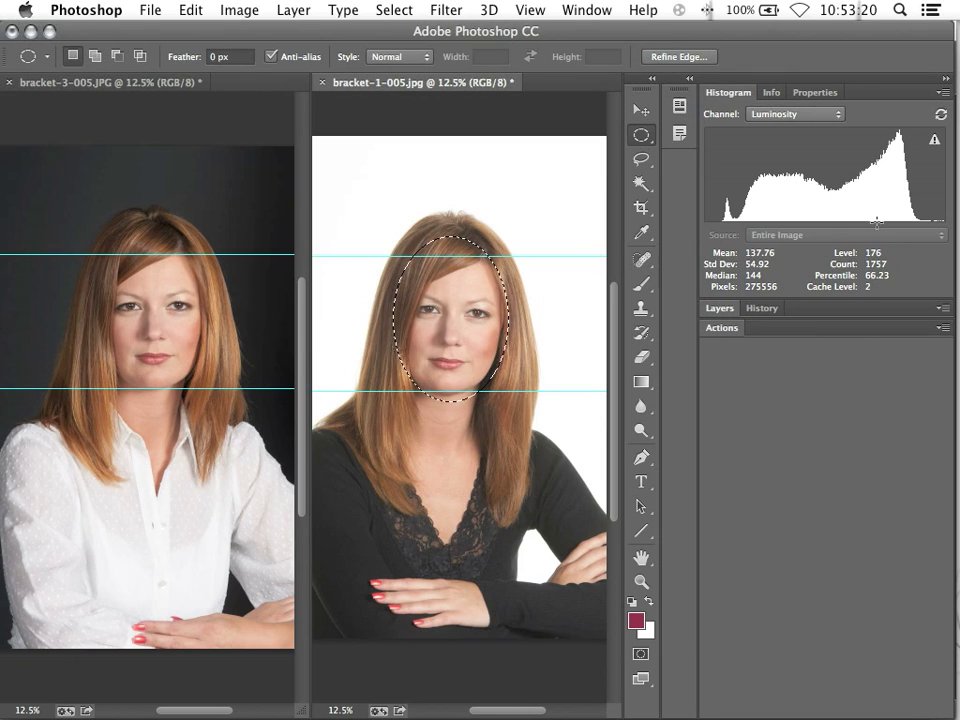
key(super+d)
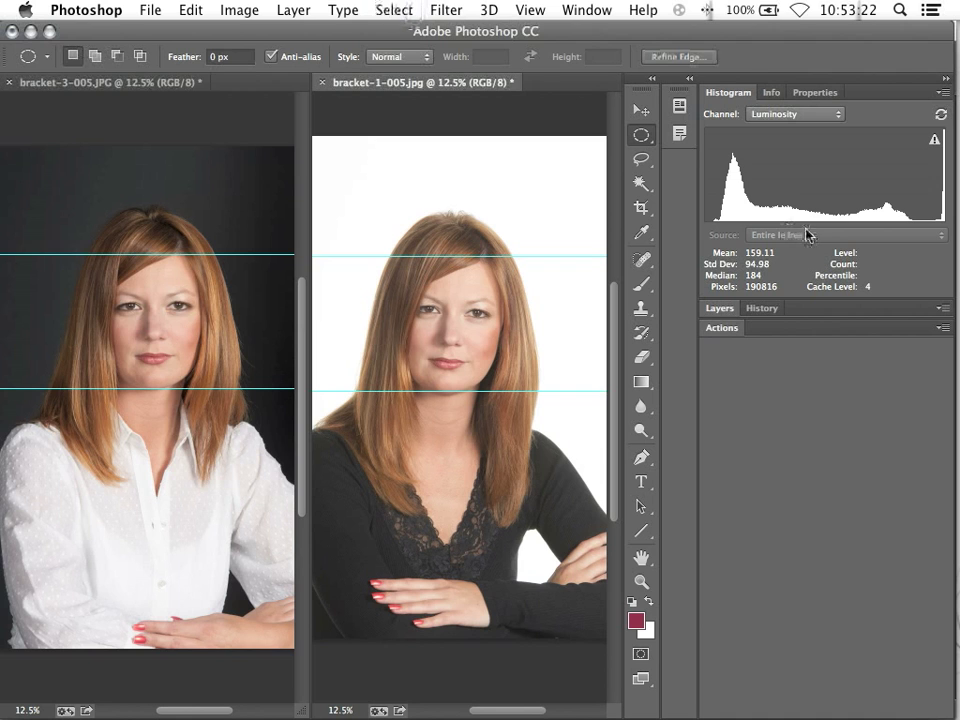
key(super+z)
key(super+z)
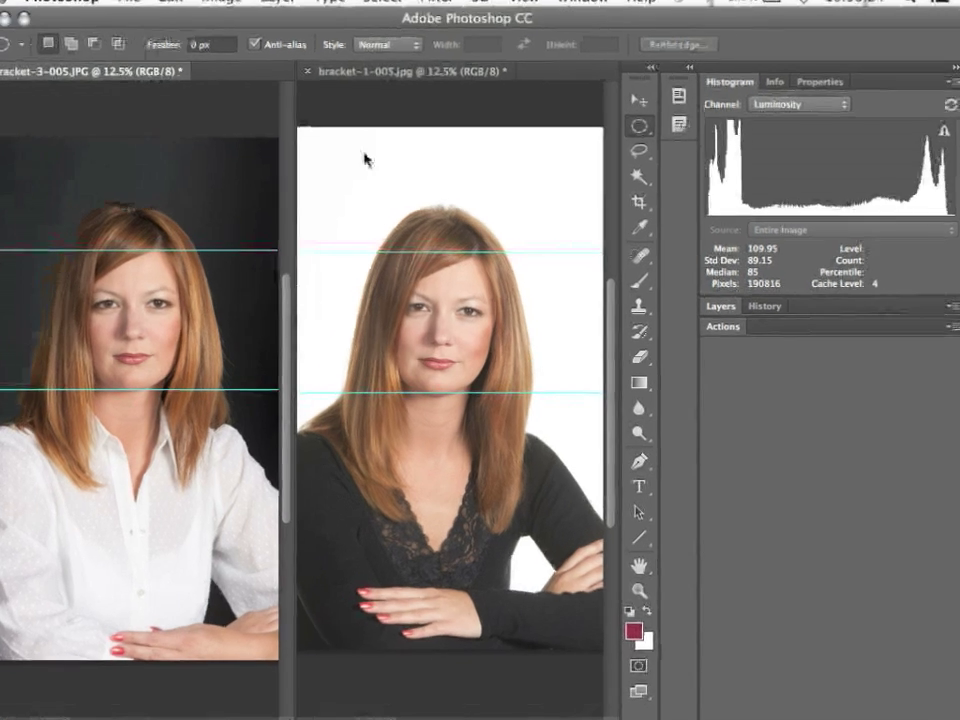
Activate the Color Sampler Tool and display the Info readouts in place of the histogram.
mouse_move(719, 198)
click(621, 184)
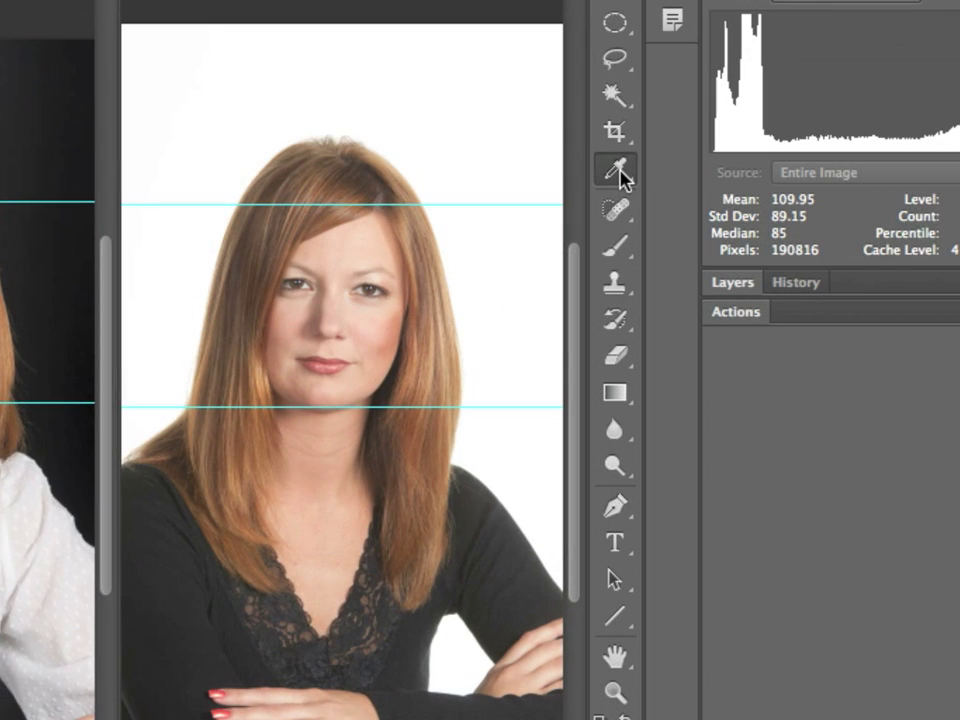
click(620, 173)
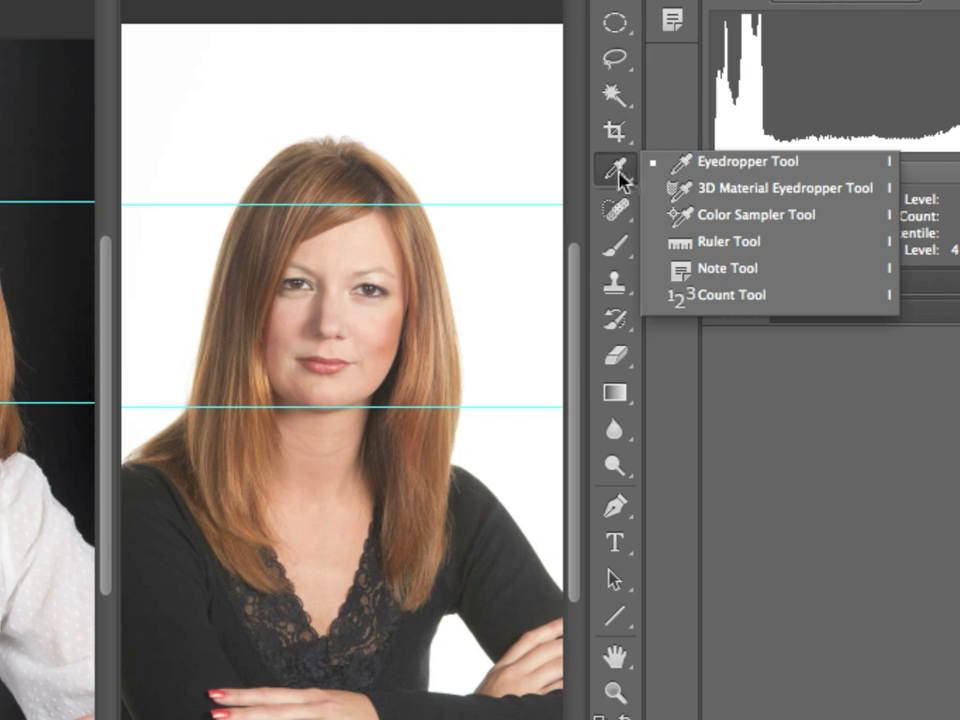
click(755, 218)
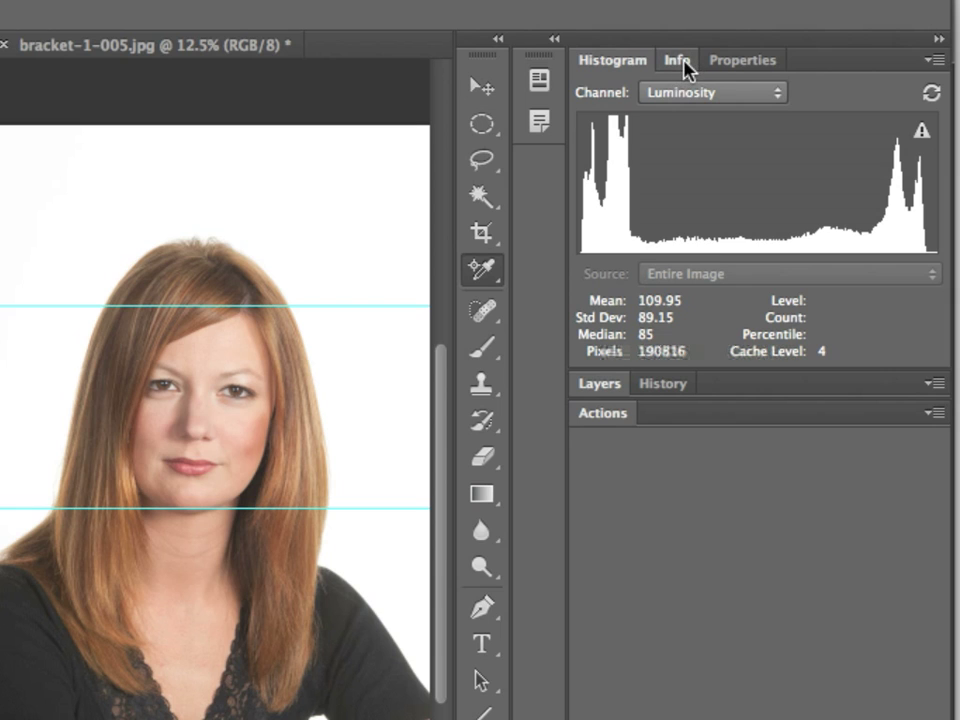
click(688, 66)
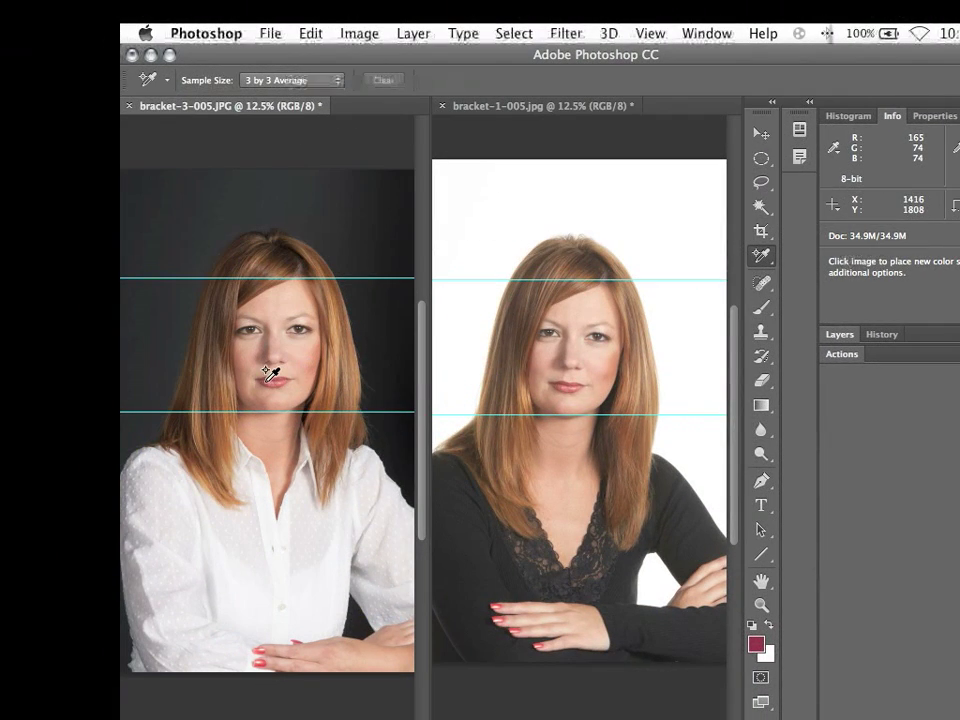
Place a color sampler on the tip of the nose in bracket-3-005.JPG.
key(super+space)
click(272, 340)
click(272, 340)
click(270, 373)
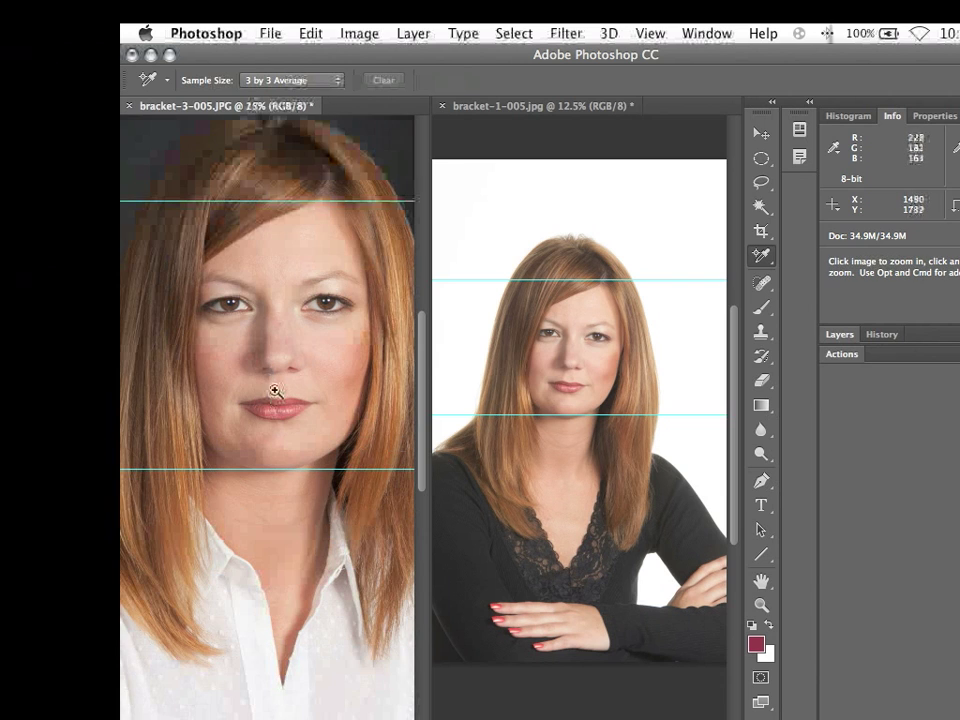
drag(278, 370, 274, 390)
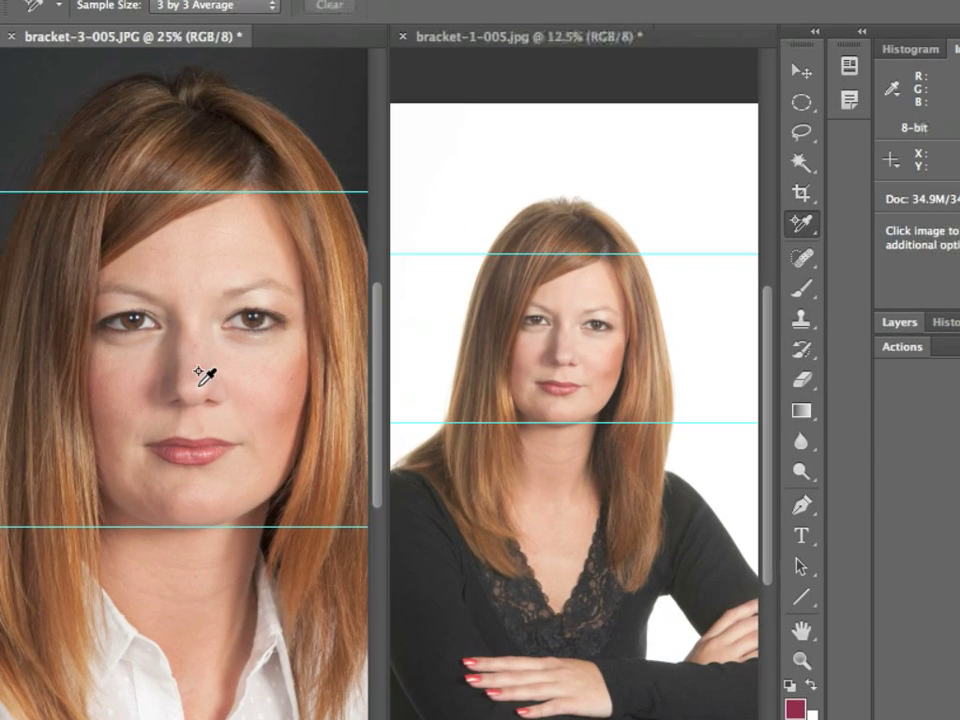
click(199, 385)
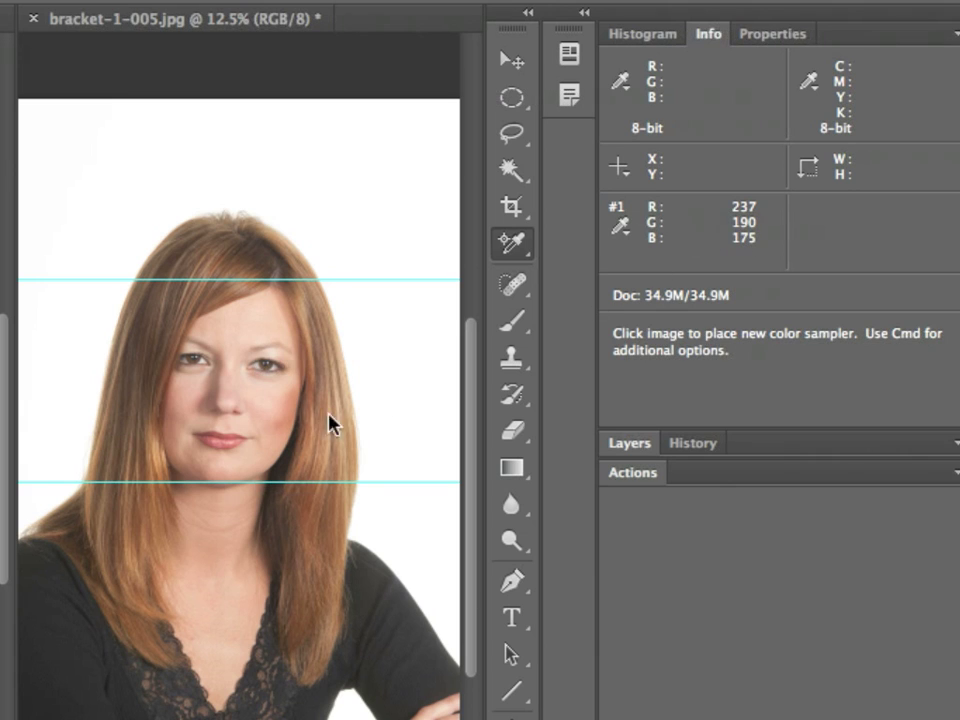
Place a color sampler on the tip of the nose in bracket-1-005.jpg.
alt+click(223, 381)
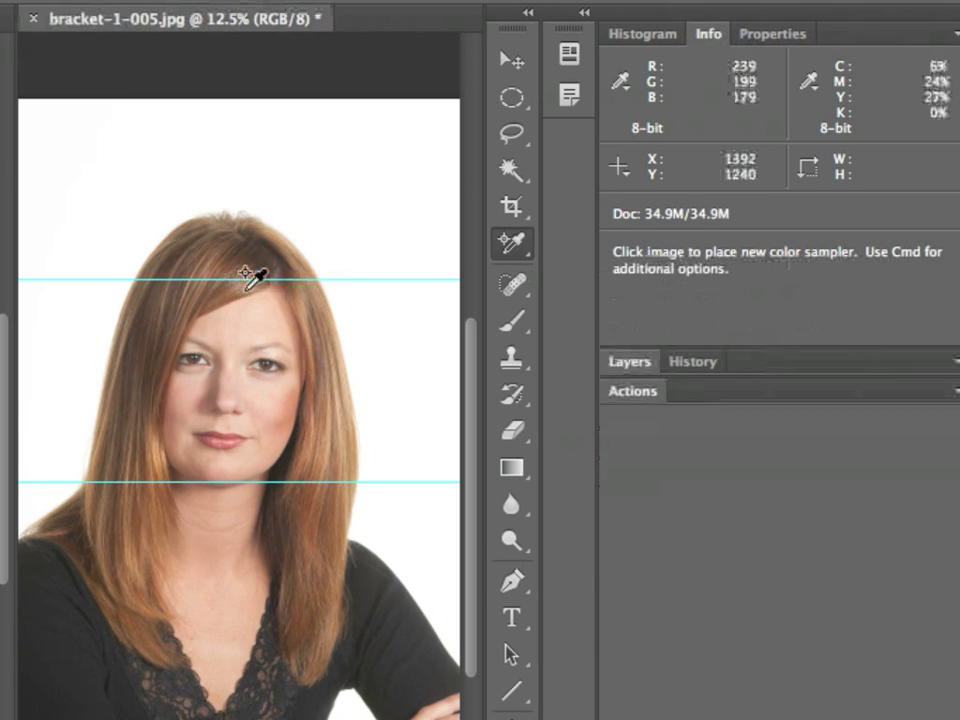
key(super+space)
click(216, 390)
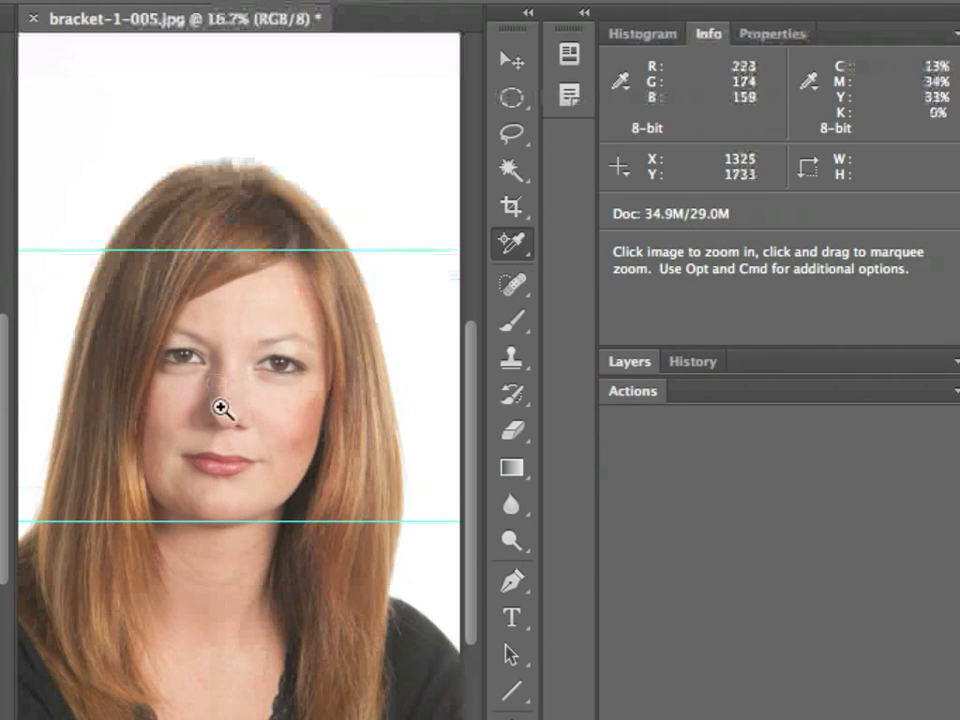
click(226, 412)
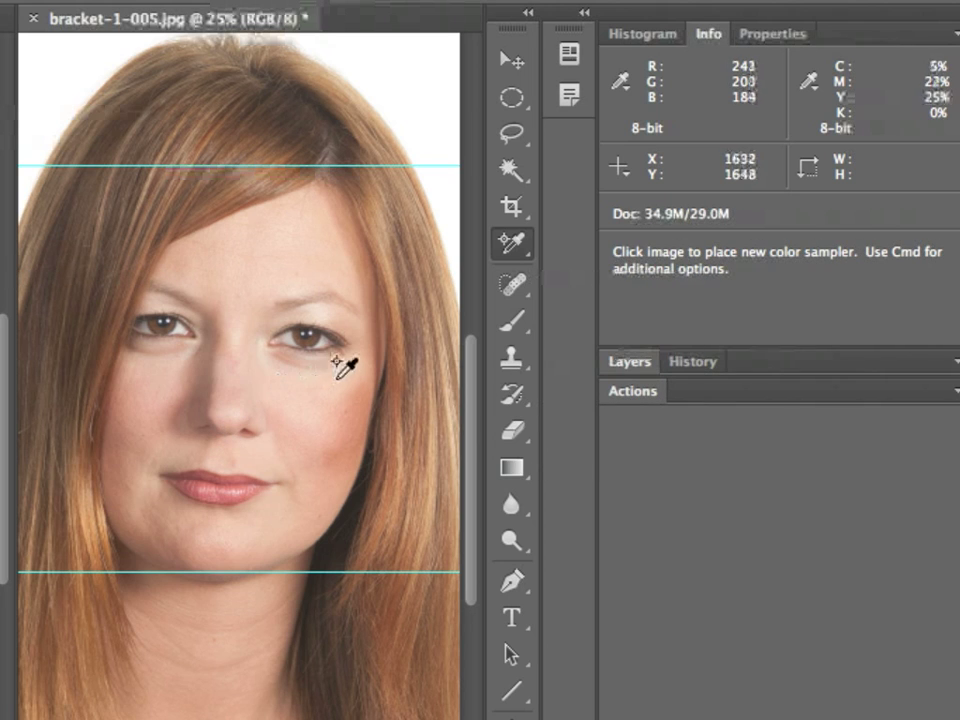
click(236, 411)
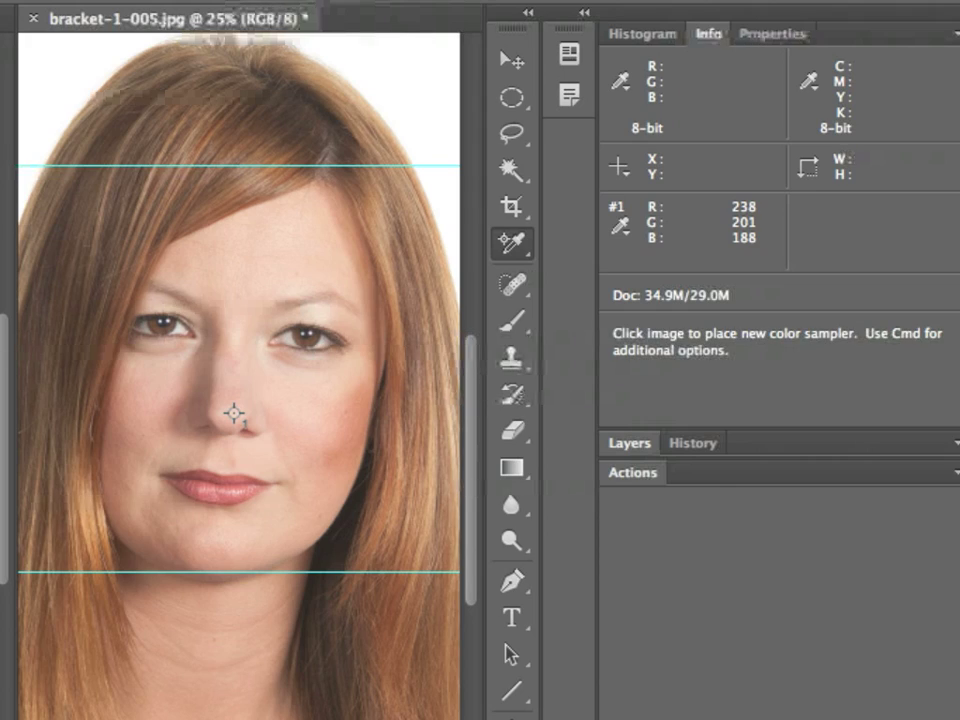
Group bracket-1-005.jpg with bracket-3-005.JPG in a single document window and add color samplers on both black sleeves.
key(super+minus)
key(super+minus)
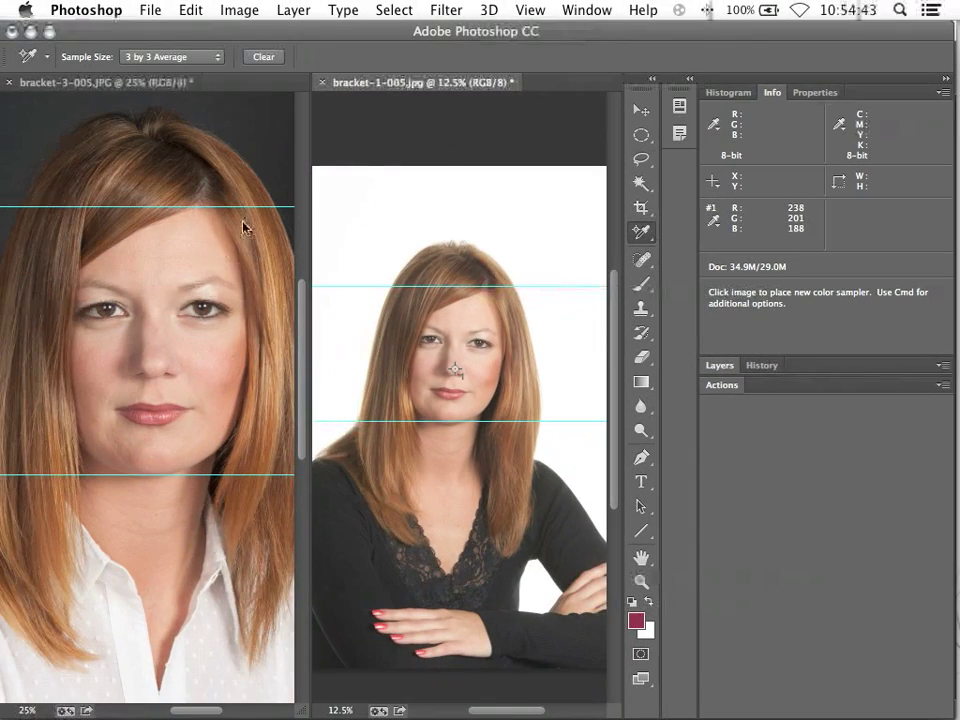
click(257, 137)
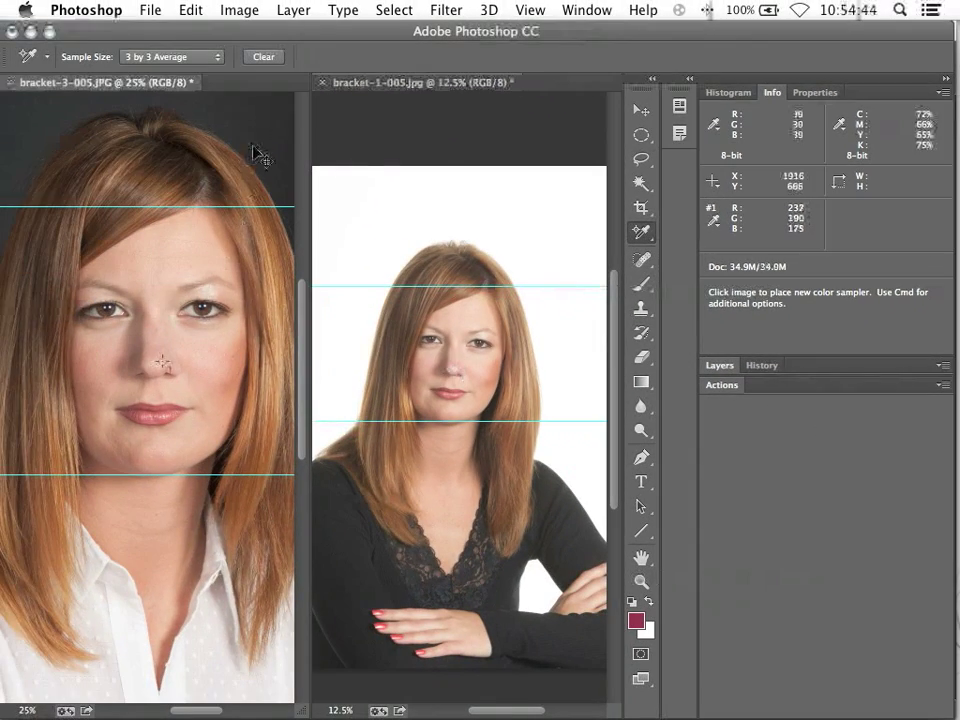
key(super+minus)
key(super+minus)
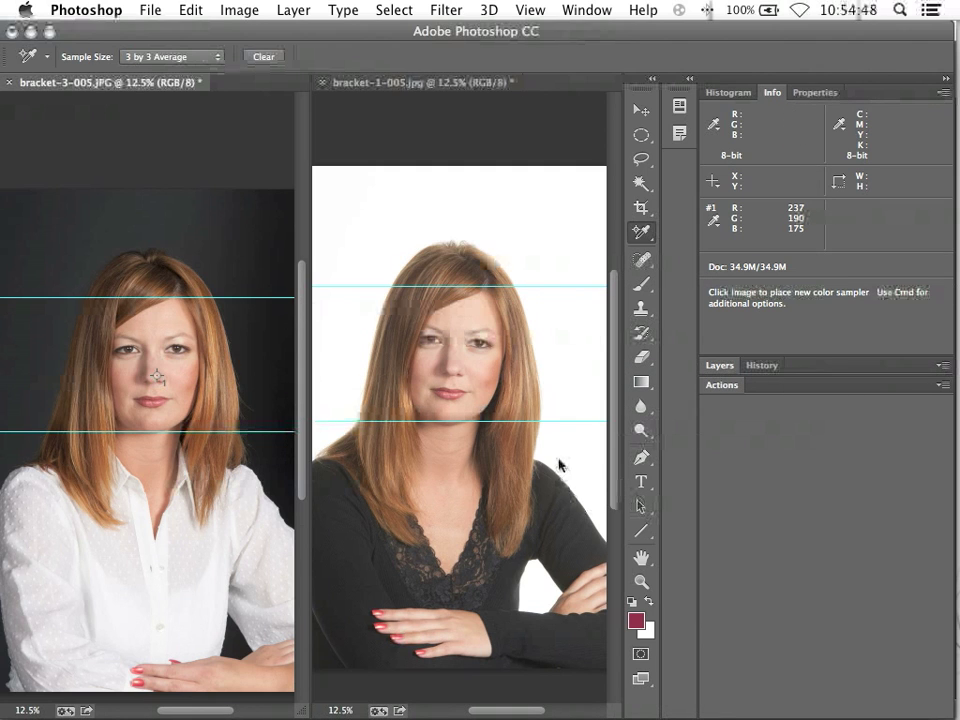
drag(386, 84, 285, 94)
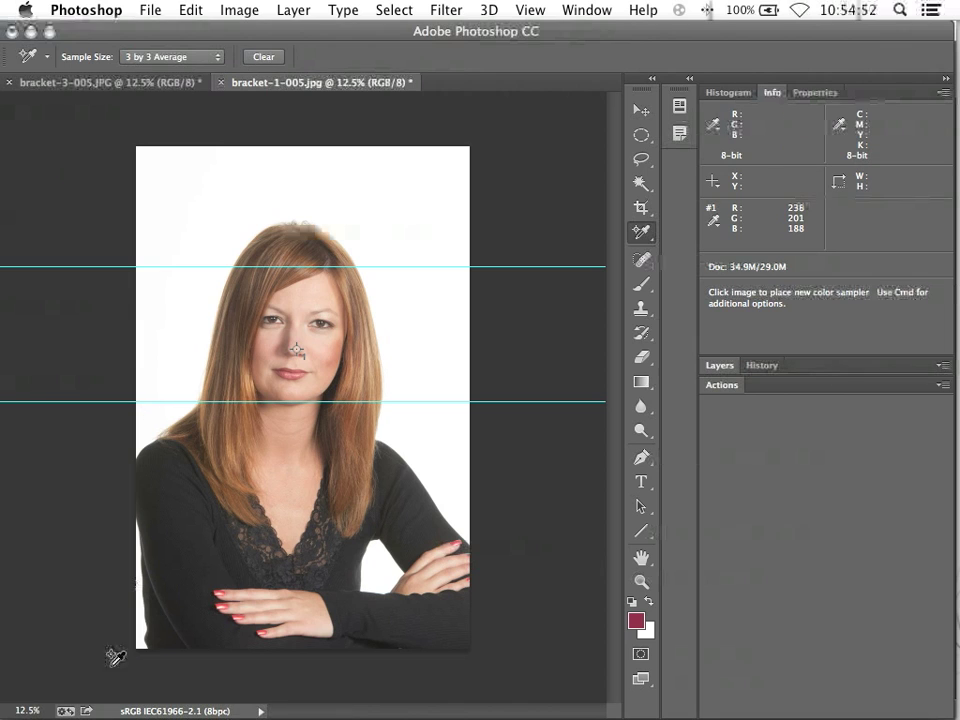
click(213, 566)
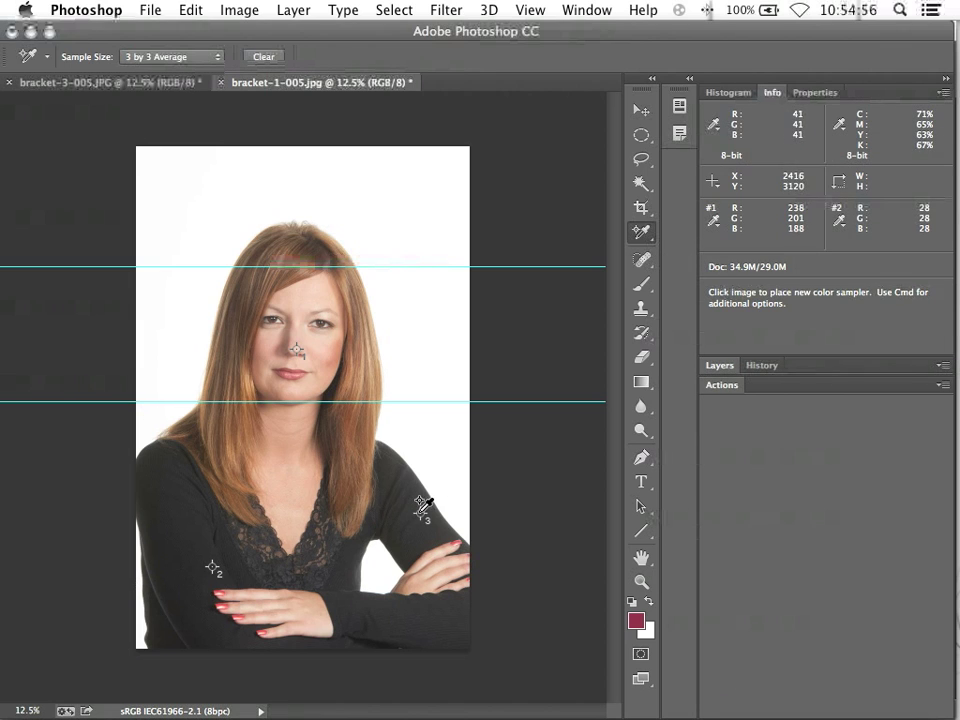
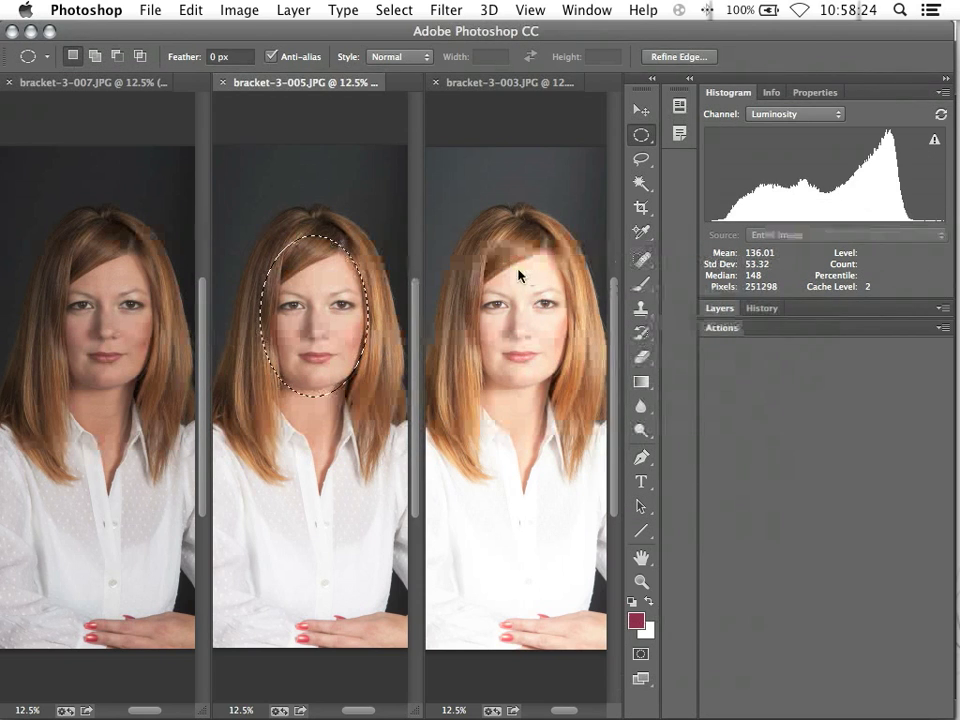
Draw an elliptical marquee selection around the face in bracket-3-003.JPG.
click(455, 221)
drag(455, 221, 574, 392)
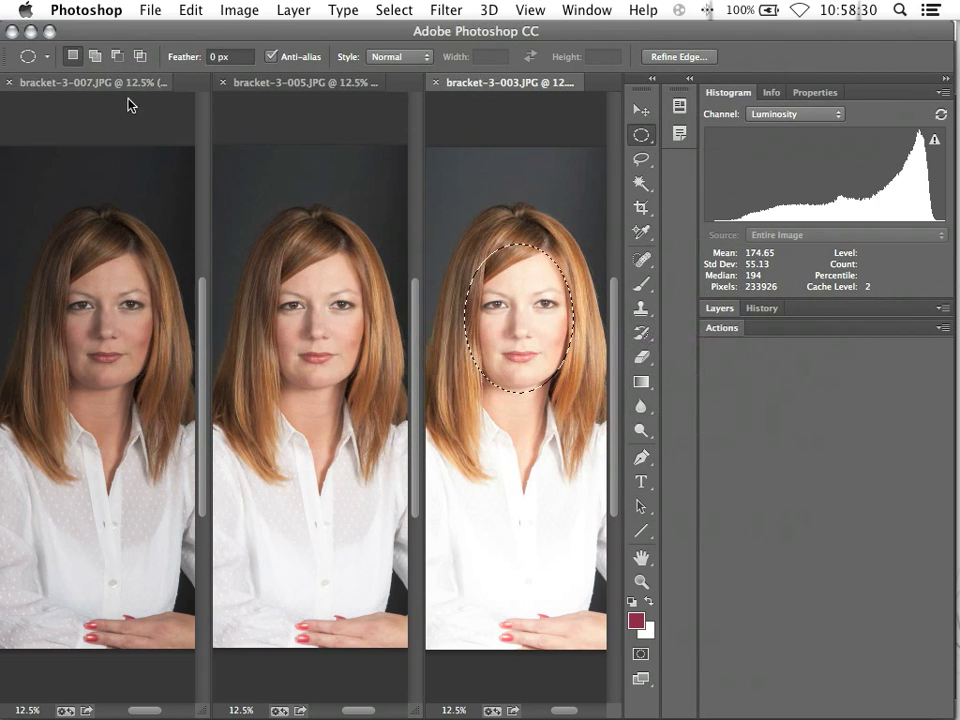
Compare the luminosity histograms of the face selections in bracket-3-007.JPG, bracket-3-005.JPG and bracket-3-003.JPG.
click(70, 125)
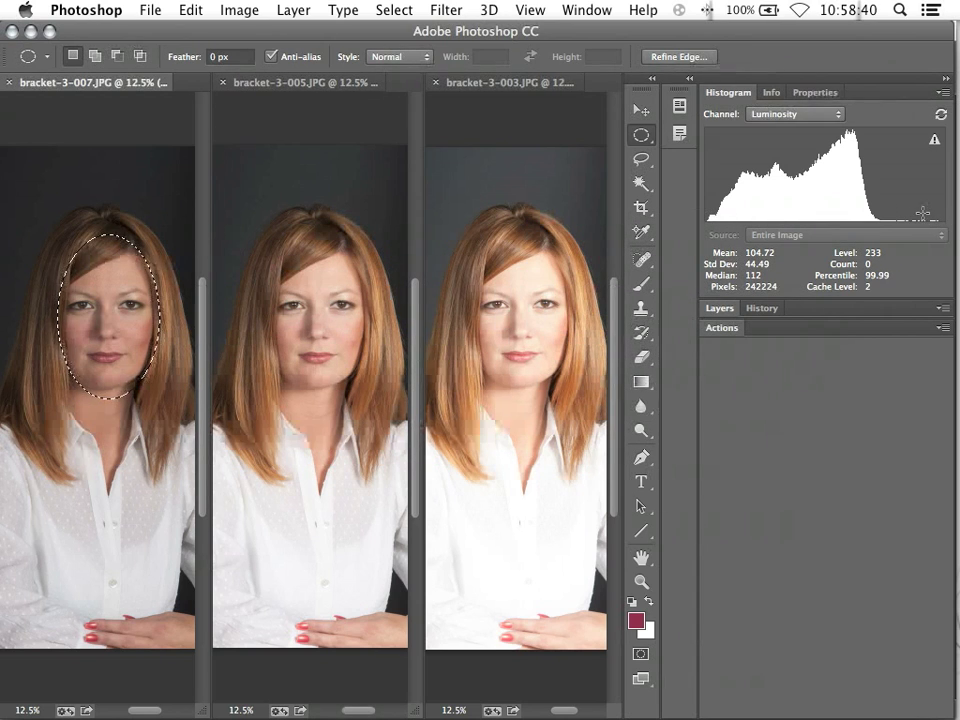
click(338, 124)
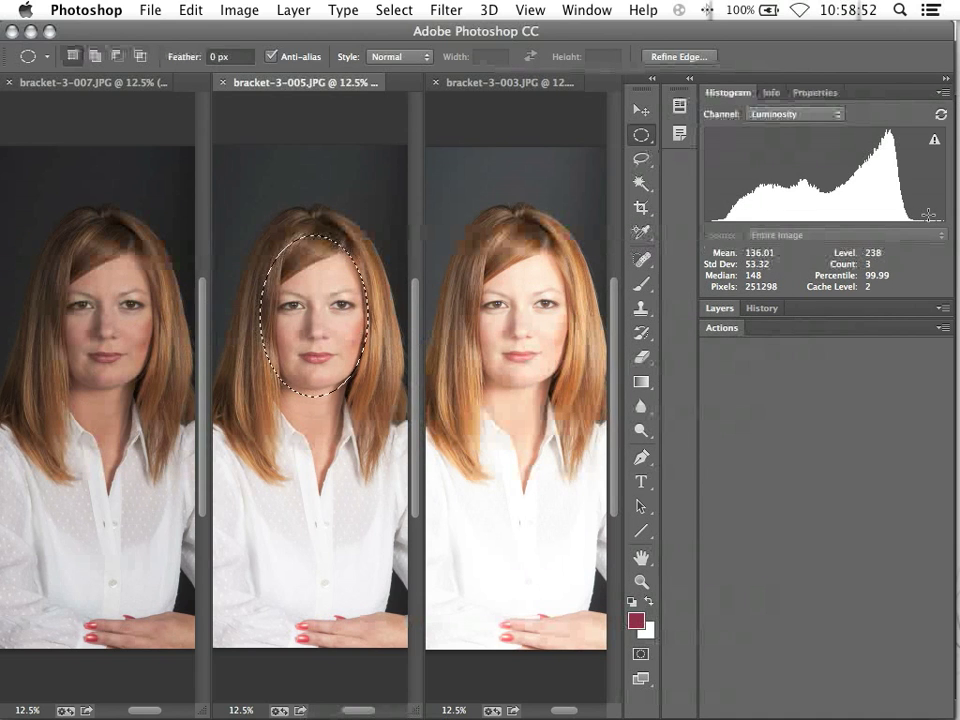
click(537, 123)
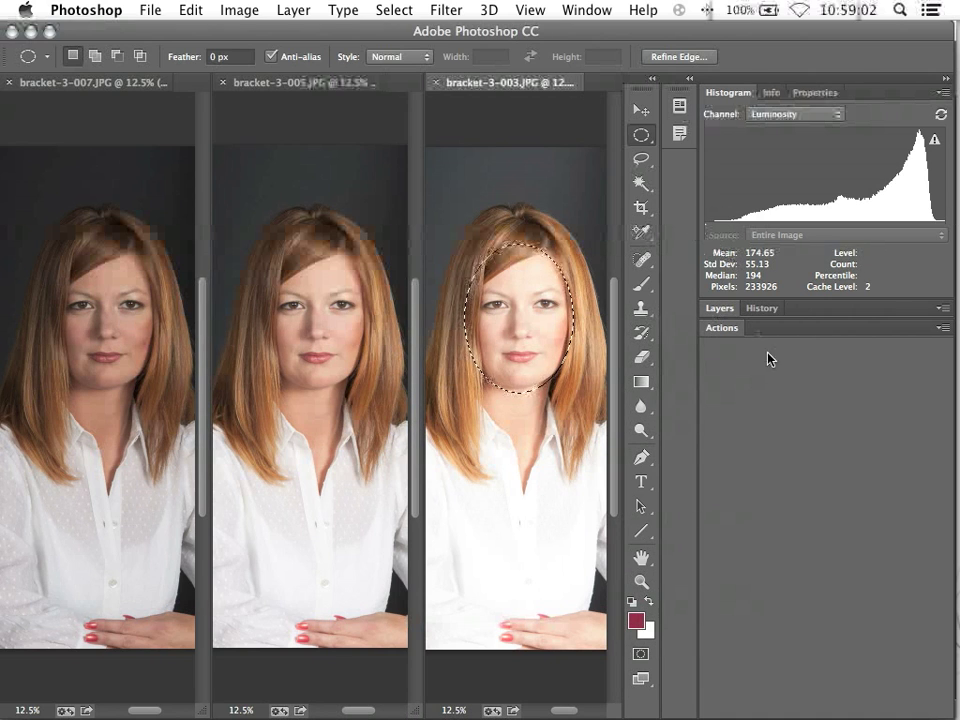
Place a 3 by 3 Average color sampler on the nose in bracket-3-003.JPG and show its RGB readout.
click(771, 92)
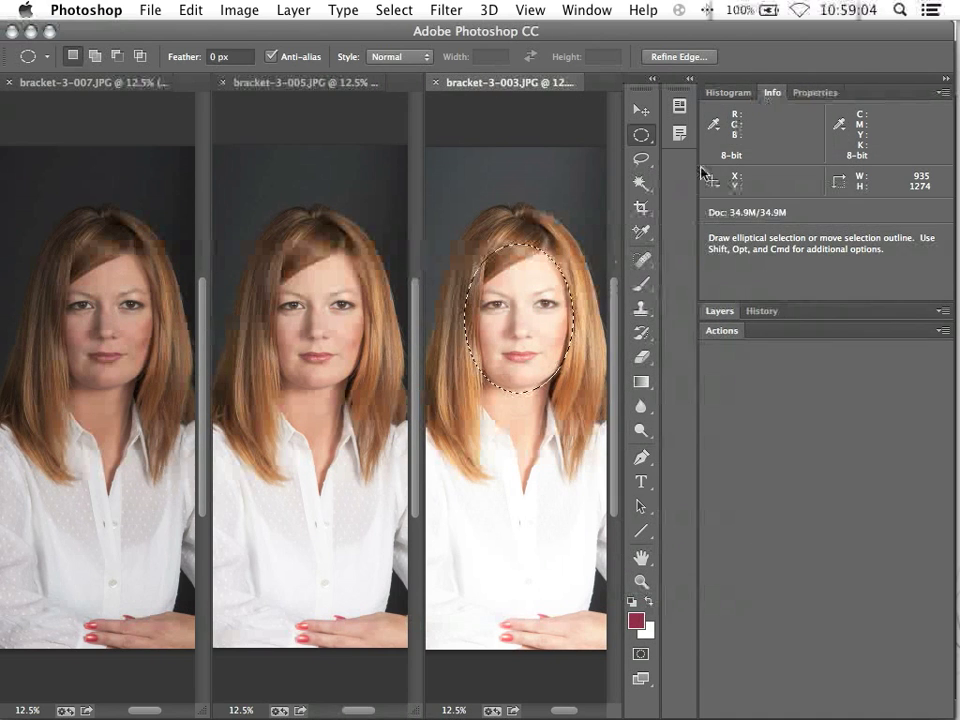
click(641, 231)
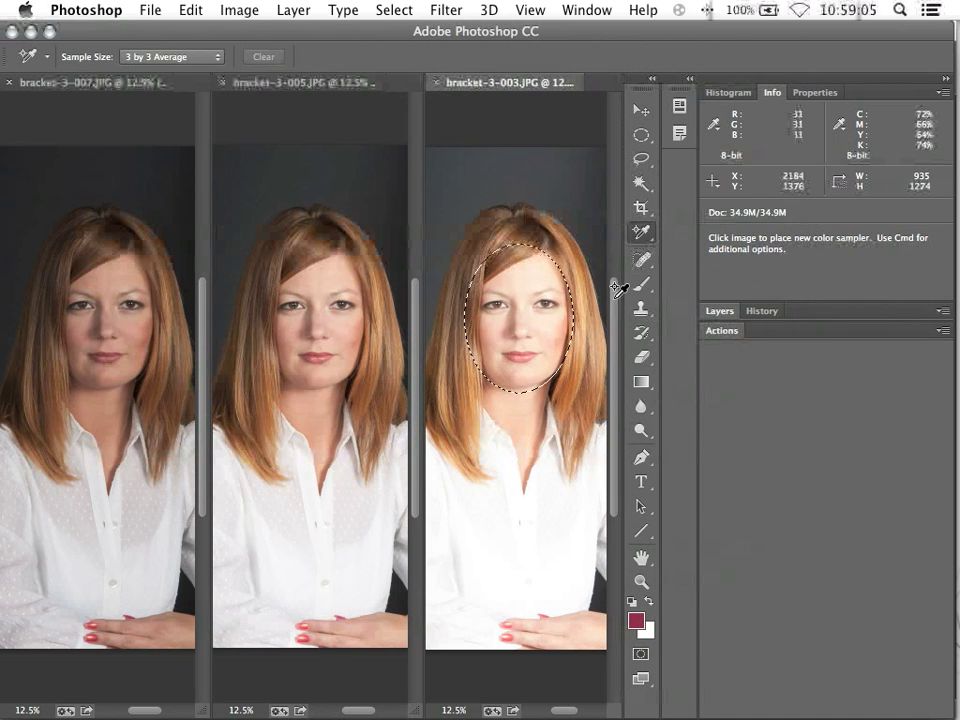
click(521, 331)
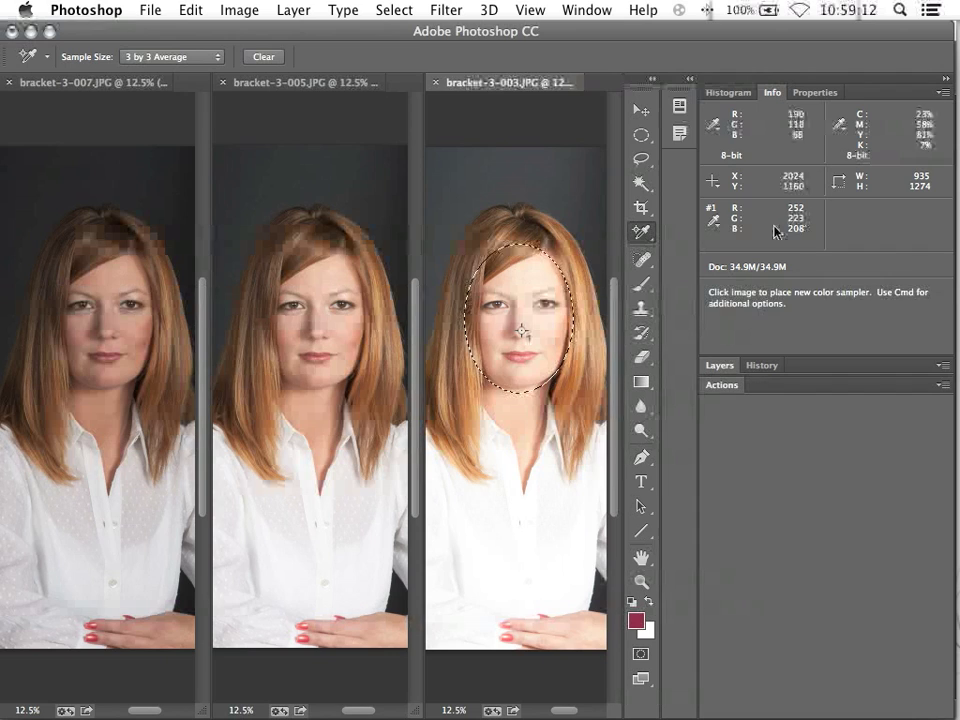
Place a color sampler on the nose in bracket-3-005.JPG and another at the matching spot in bracket-3-007.JPG.
click(318, 330)
key(super+shift+d)
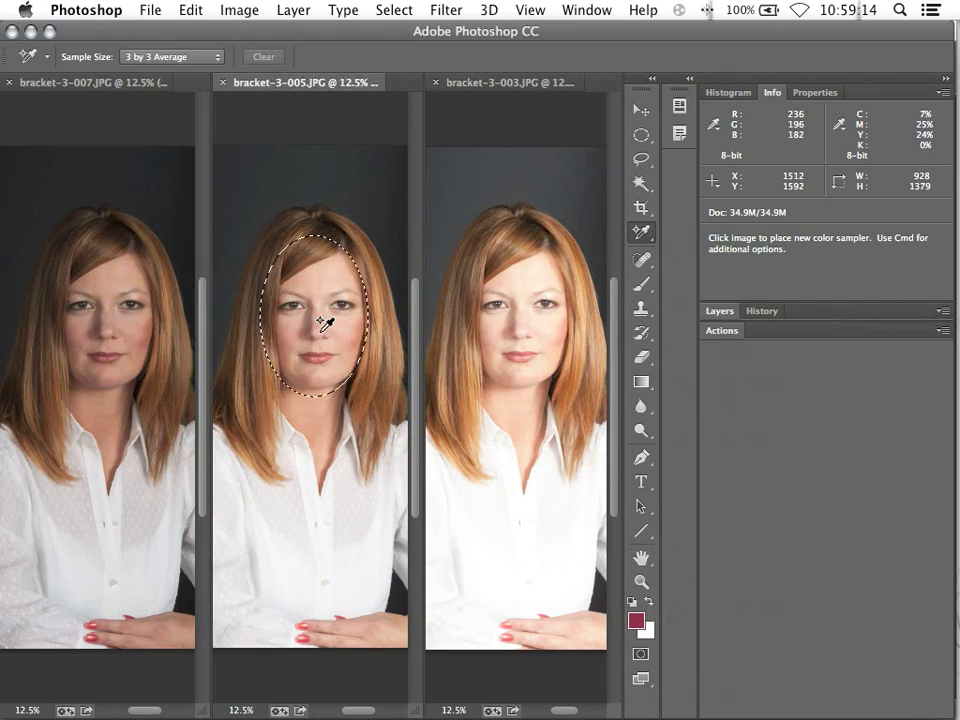
click(320, 332)
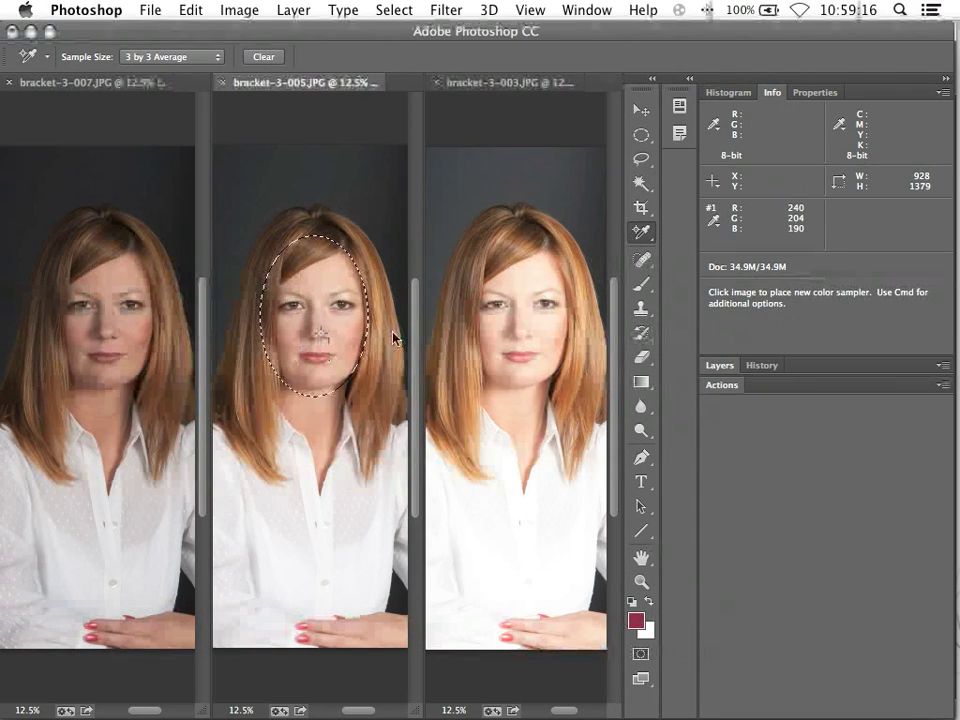
click(98, 255)
key(super+shift+d)
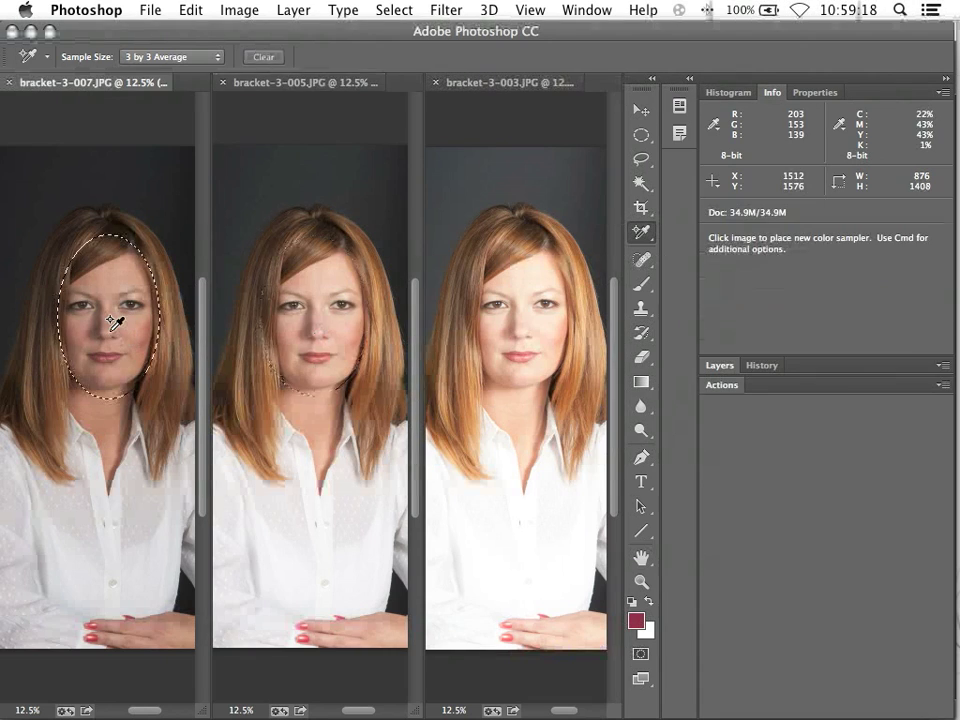
click(109, 326)
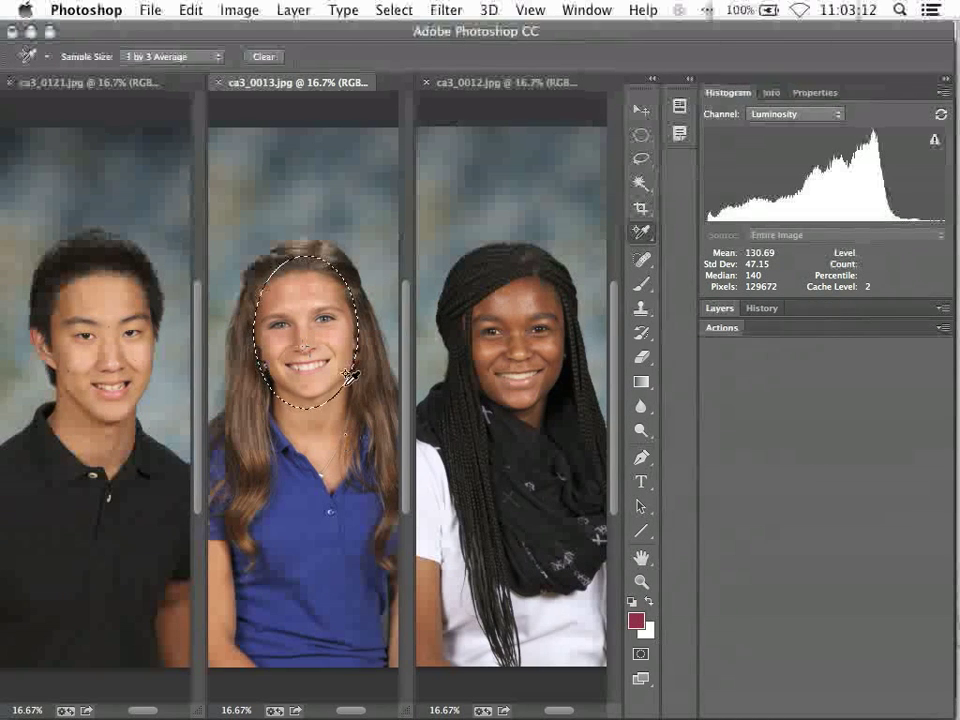
Examine the face-selection histograms and nose sampler RGB readings of ca3_0013.jpg, ca3_0121.jpg and ca3_0012.jpg.
mouse_move(895, 217)
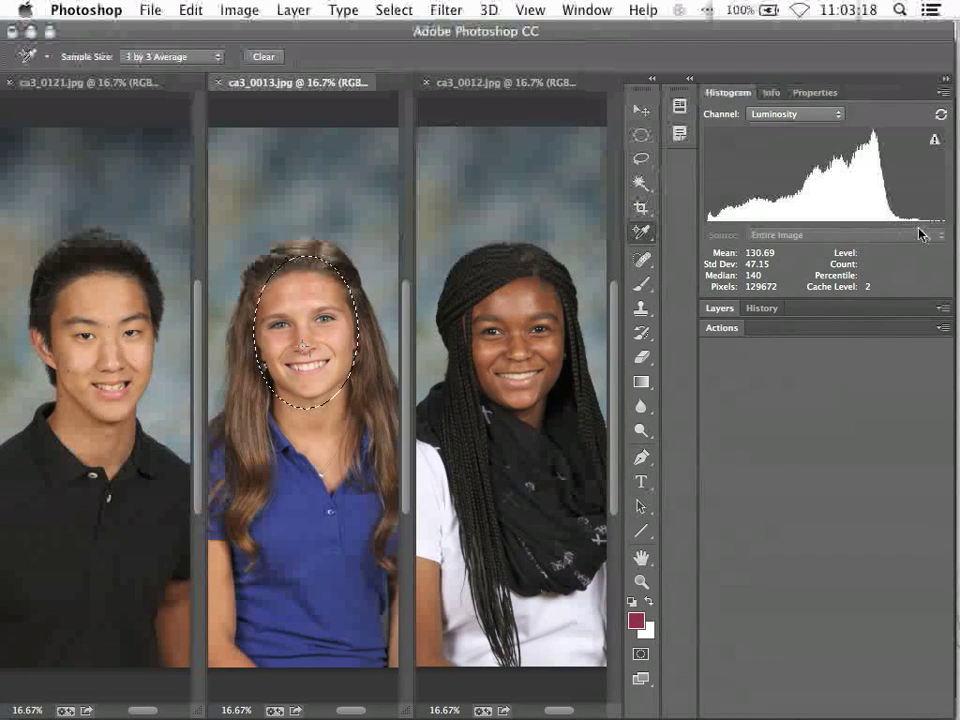
click(769, 93)
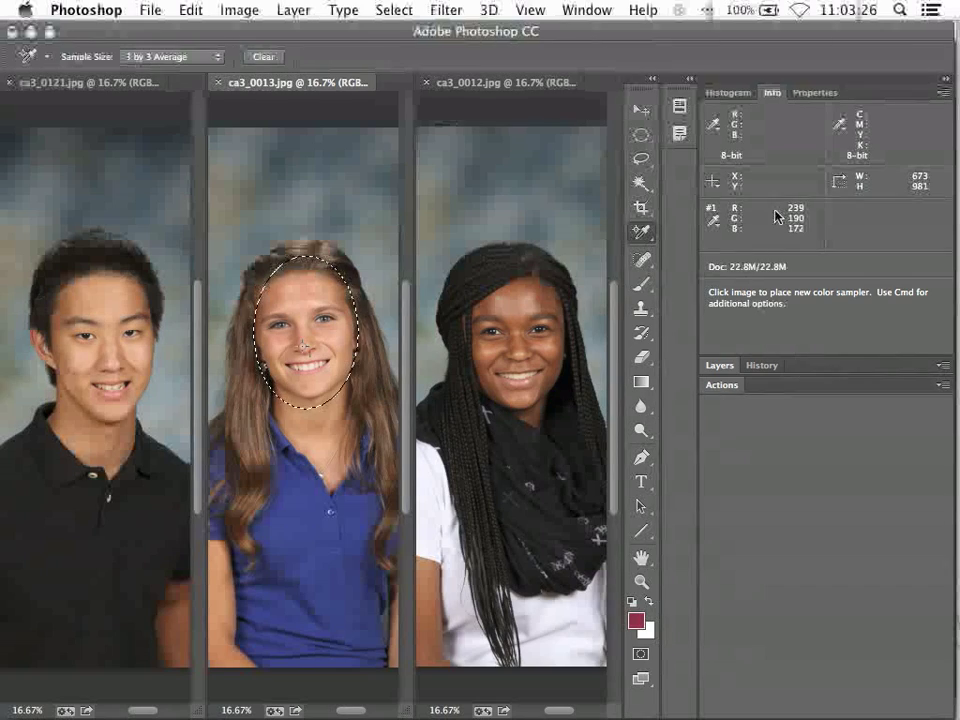
click(99, 92)
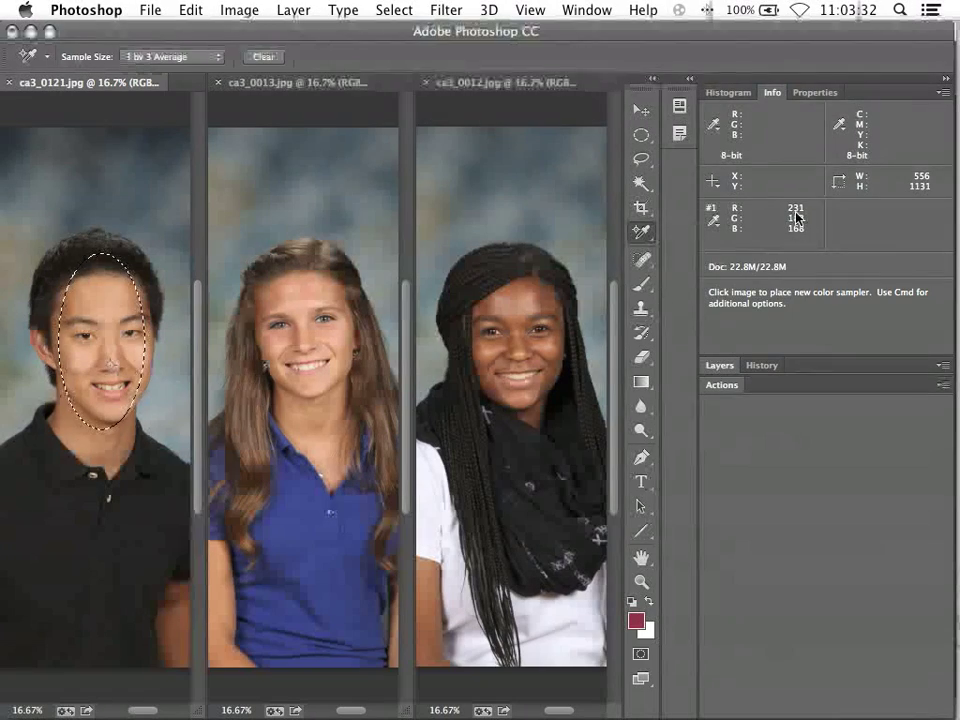
click(732, 93)
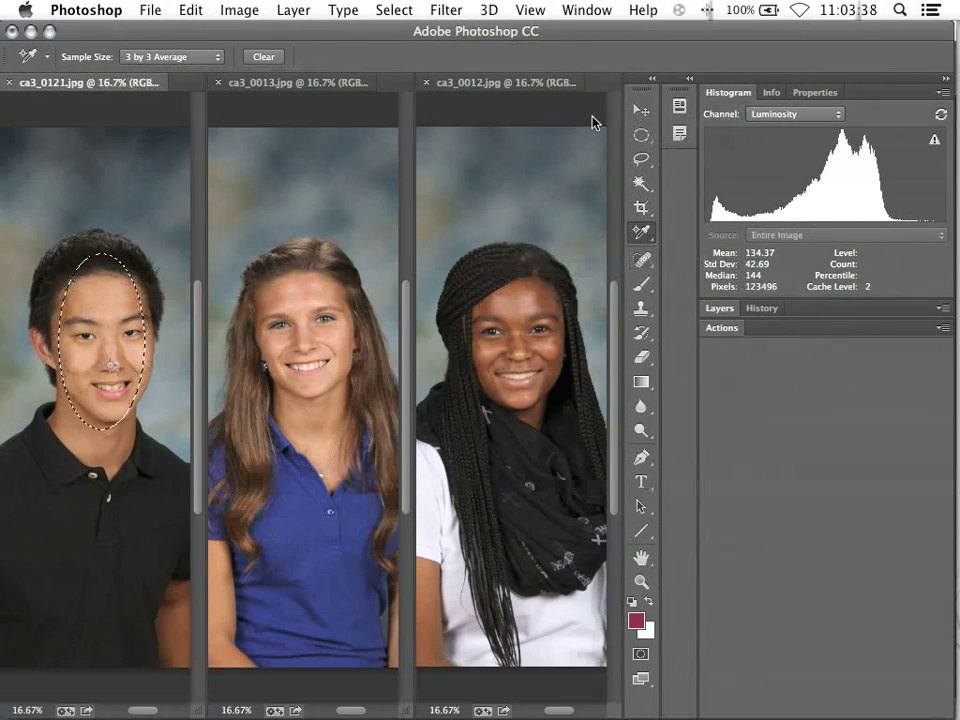
click(510, 86)
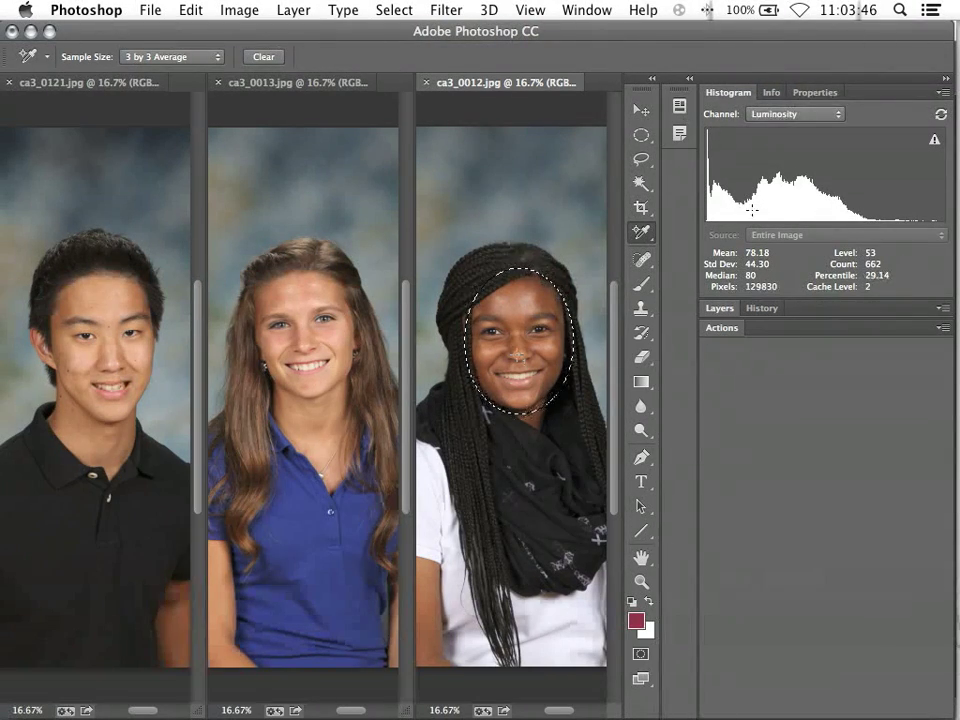
click(772, 93)
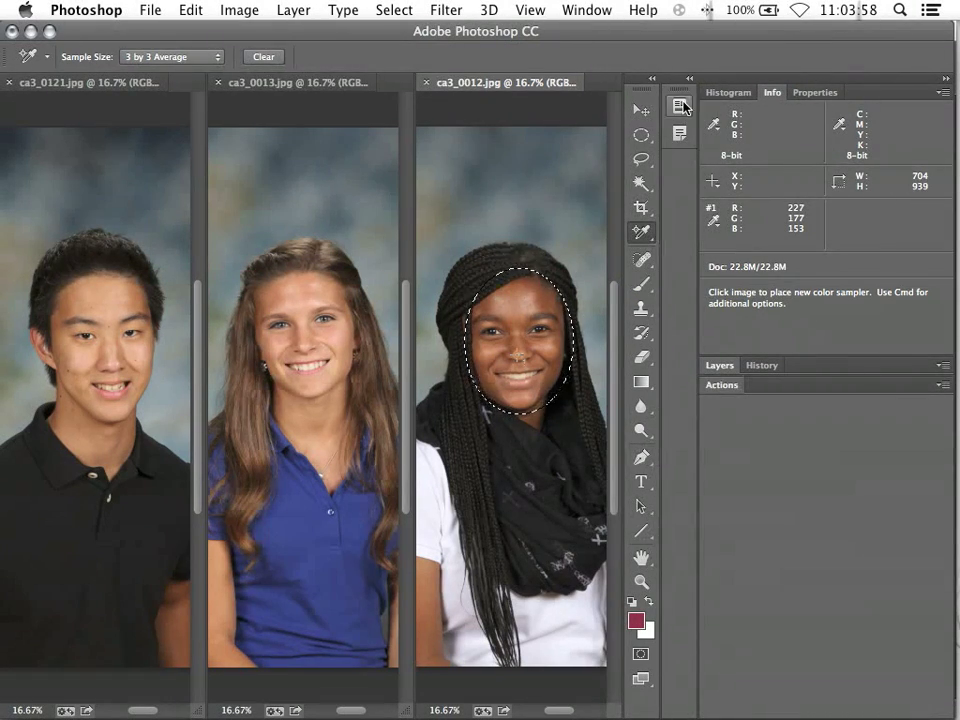
click(729, 93)
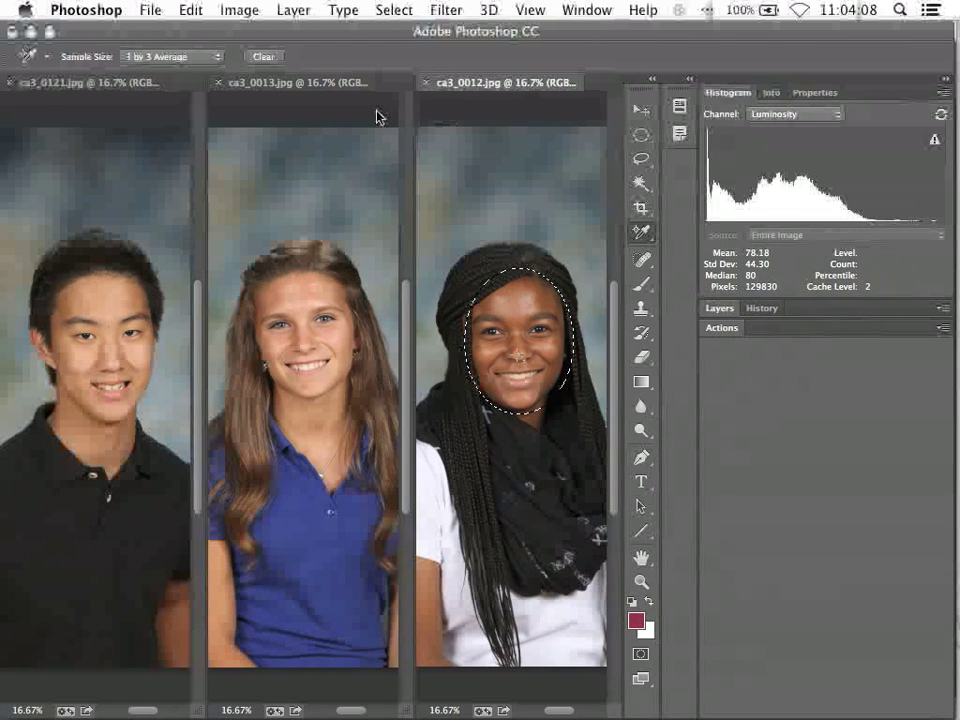
Recheck the face histogram and nose sampler reading in ca3_0013.jpg and in ca3_0121.jpg for comparison.
click(273, 84)
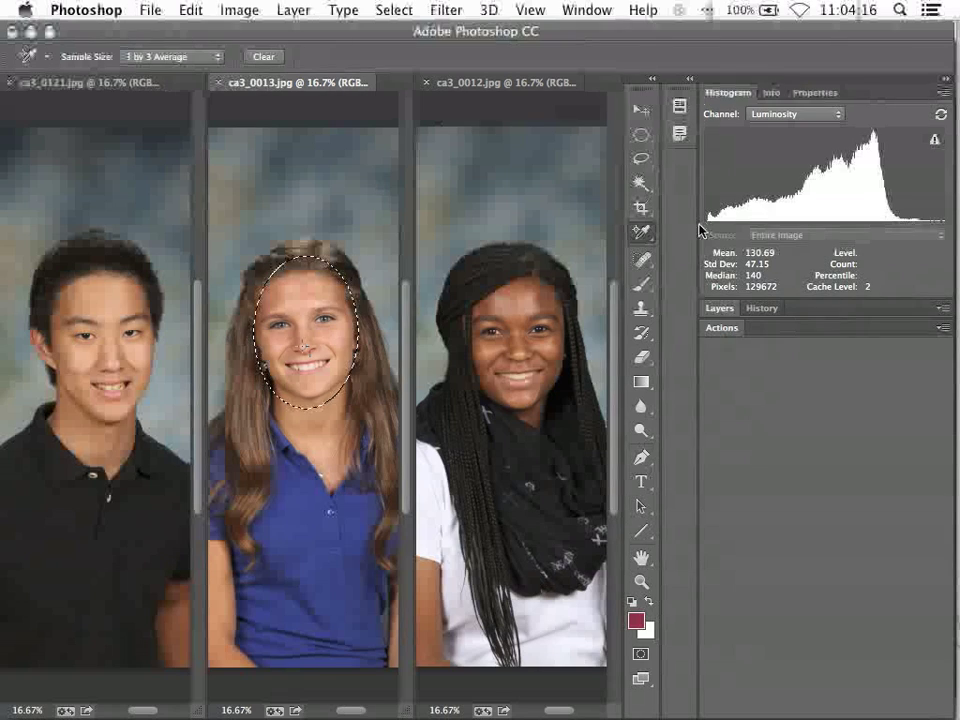
click(776, 93)
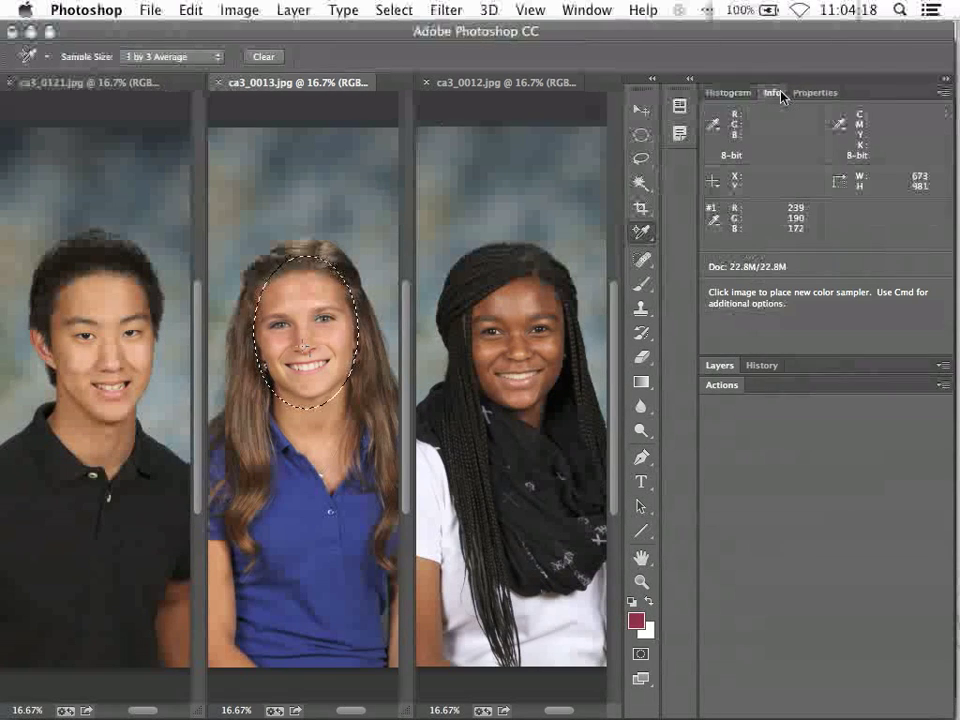
click(742, 94)
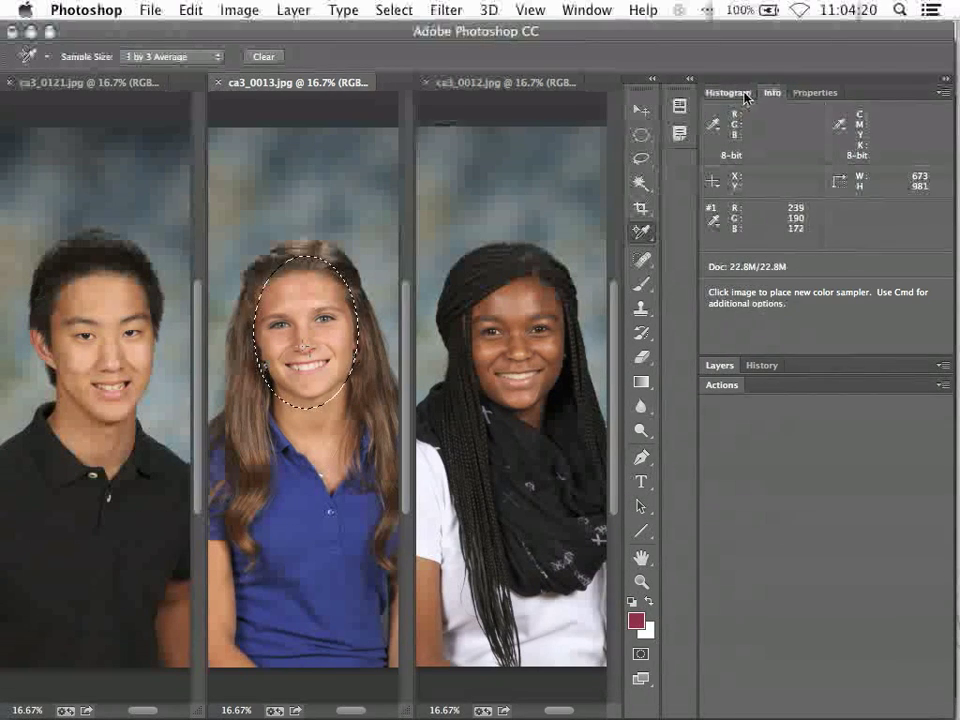
click(58, 86)
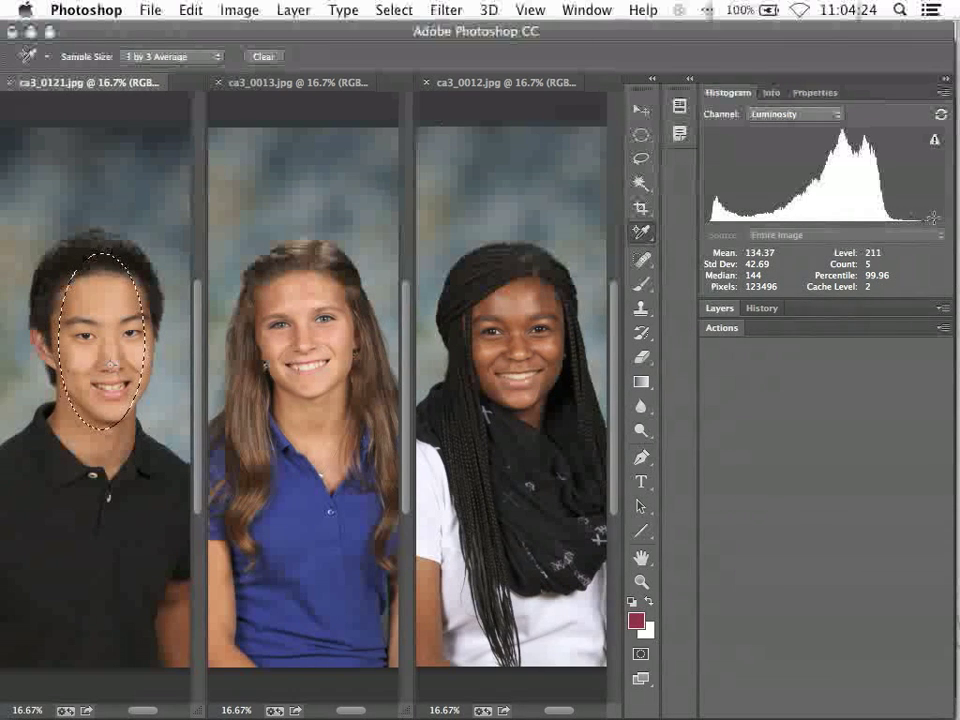
click(778, 97)
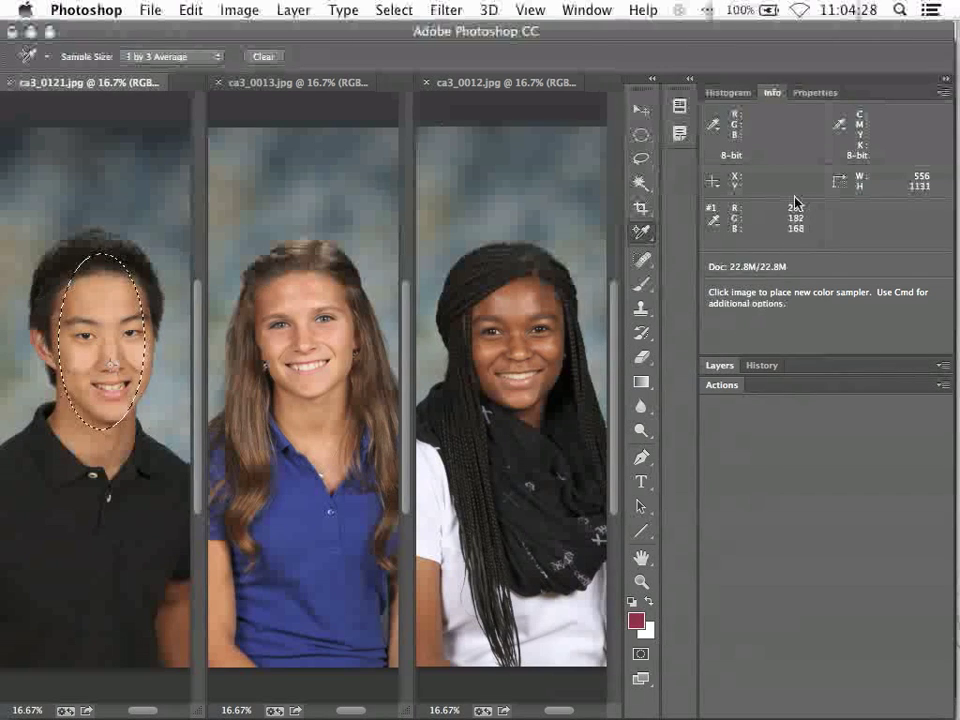